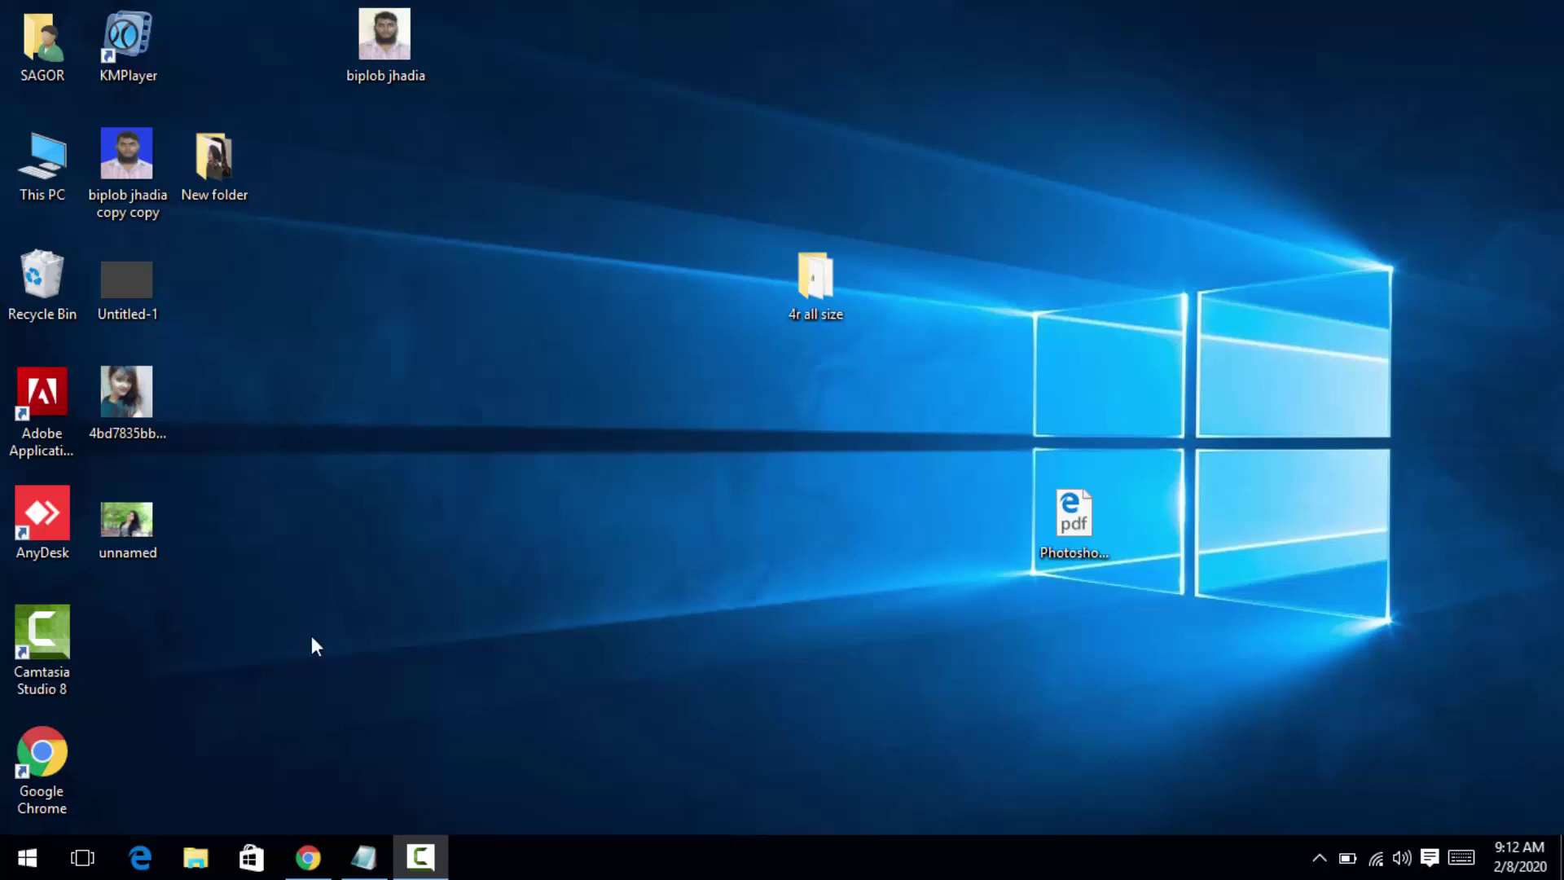
Toggle the recorder controls, refresh the desktop four times, and bring up the Start menu
{"action": "left_click", "coordinate": [438, 865]}
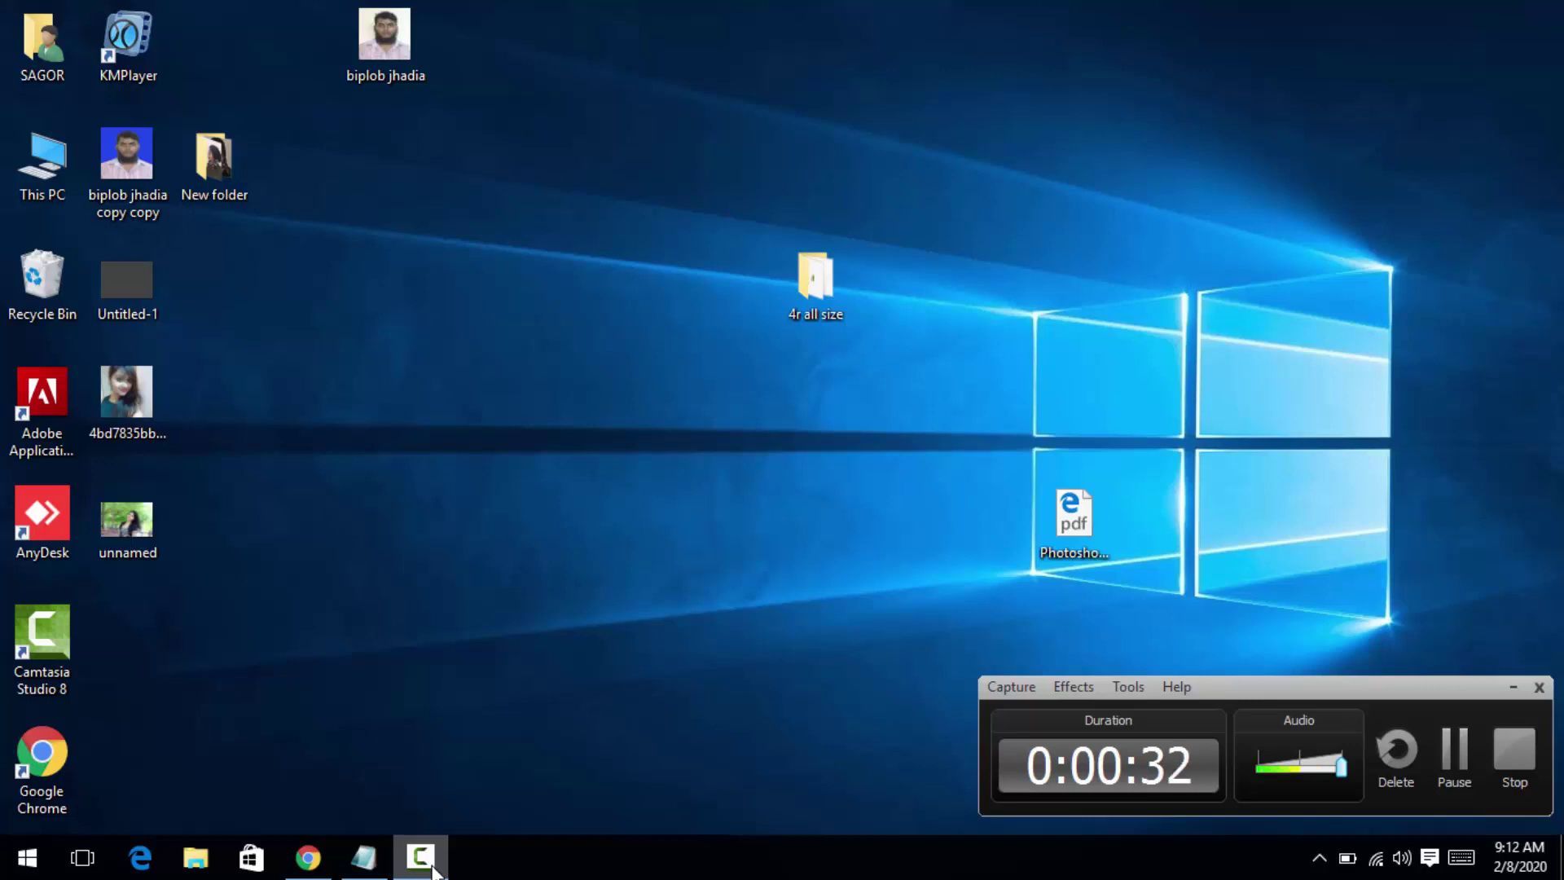
{"action": "left_click", "coordinate": [1513, 691]}
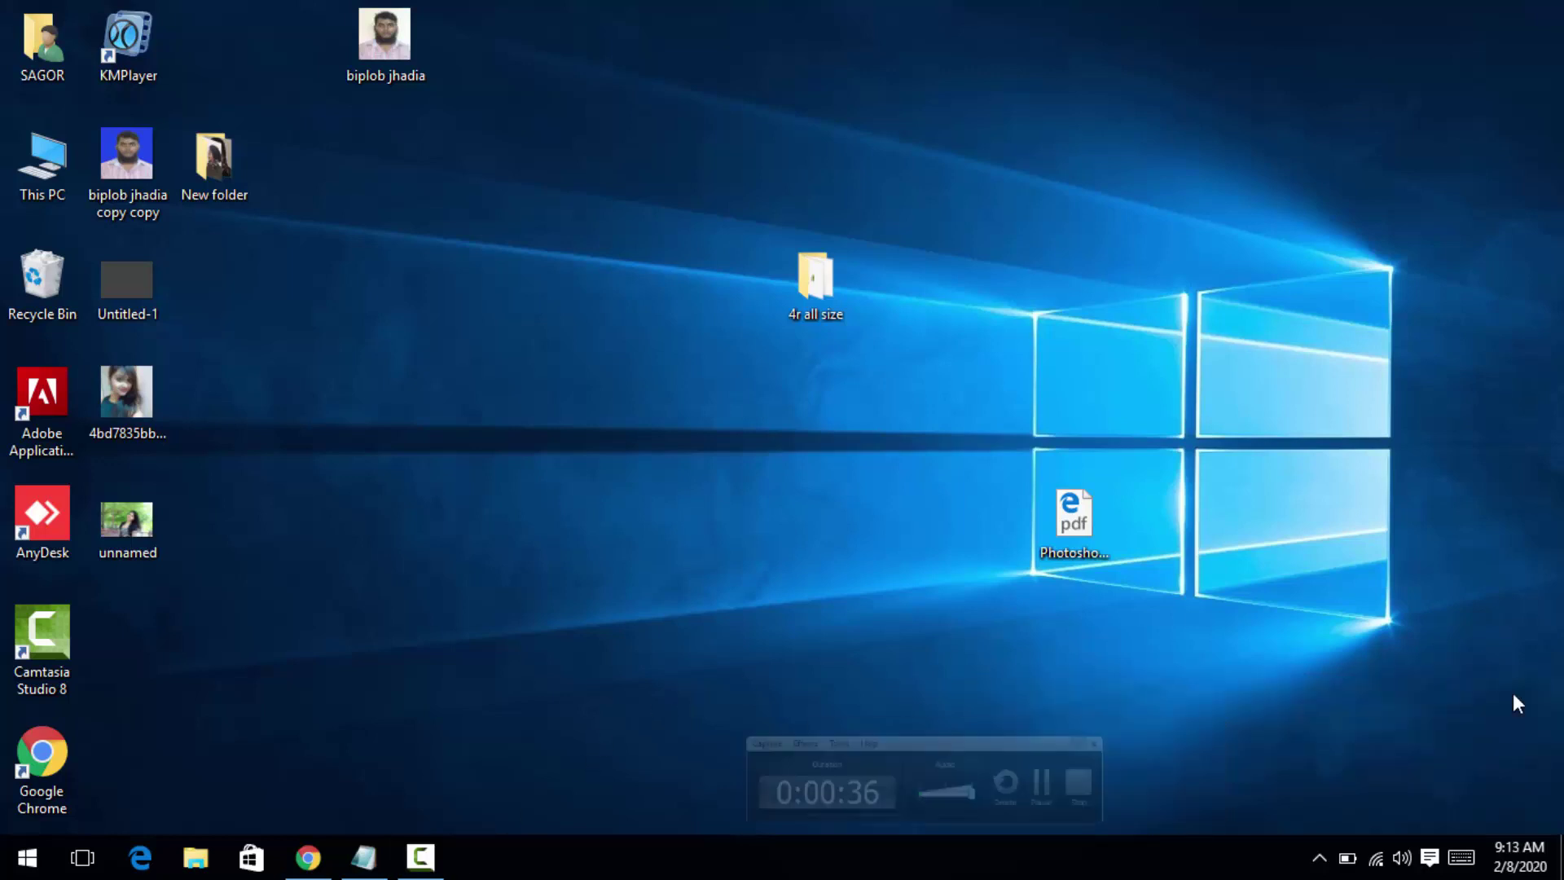
{"action": "right_click", "coordinate": [1159, 355]}
{"action": "left_click", "coordinate": [1222, 423]}
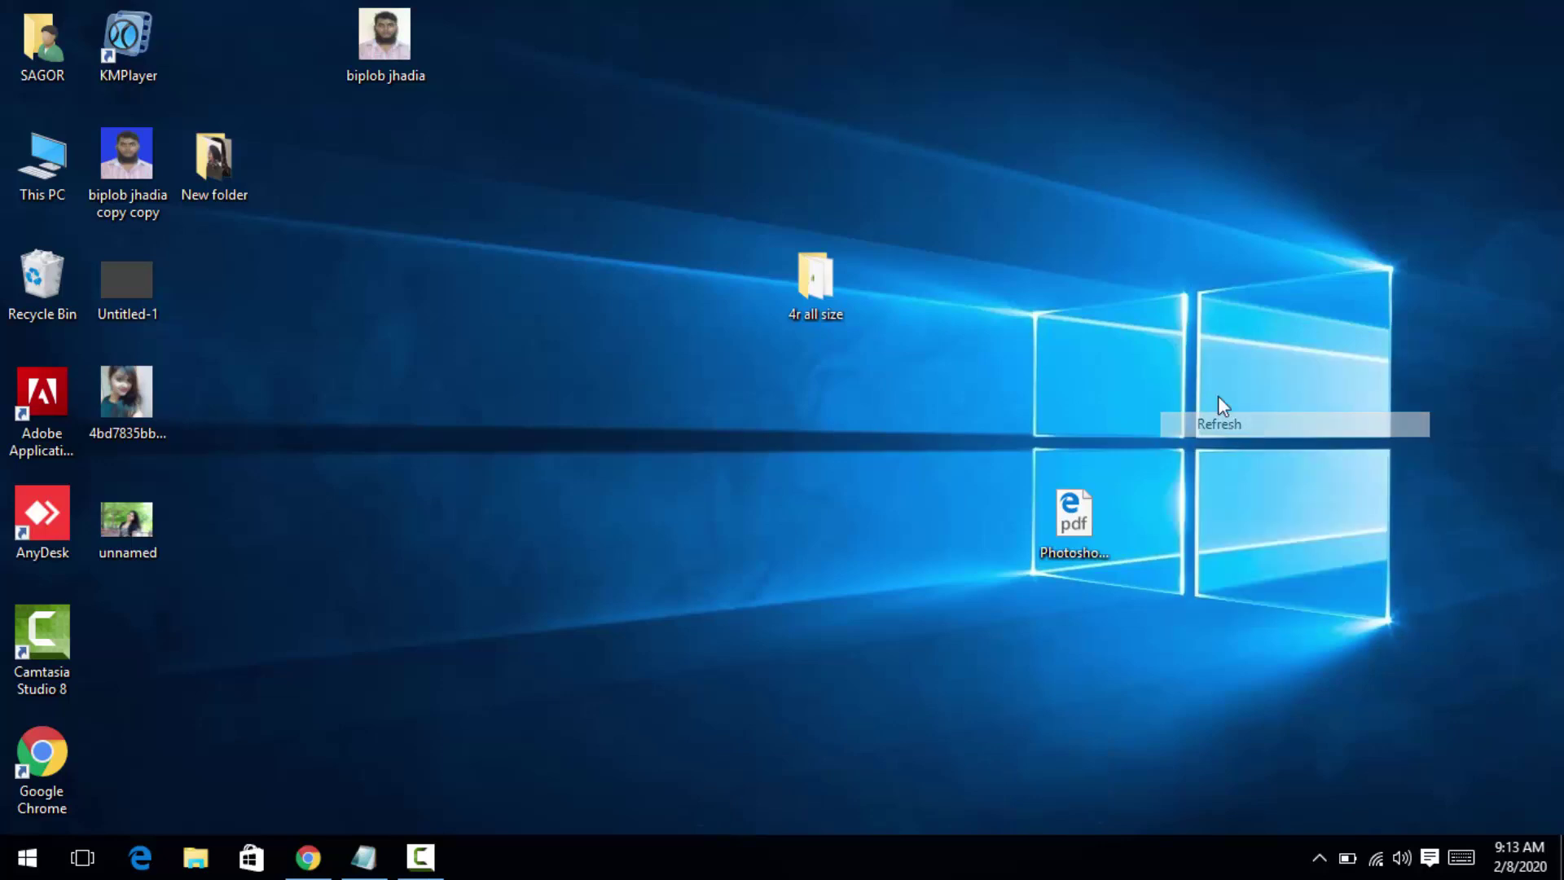
{"action": "right_click", "coordinate": [1216, 380]}
{"action": "left_click", "coordinate": [1287, 449]}
{"action": "right_click", "coordinate": [1216, 417]}
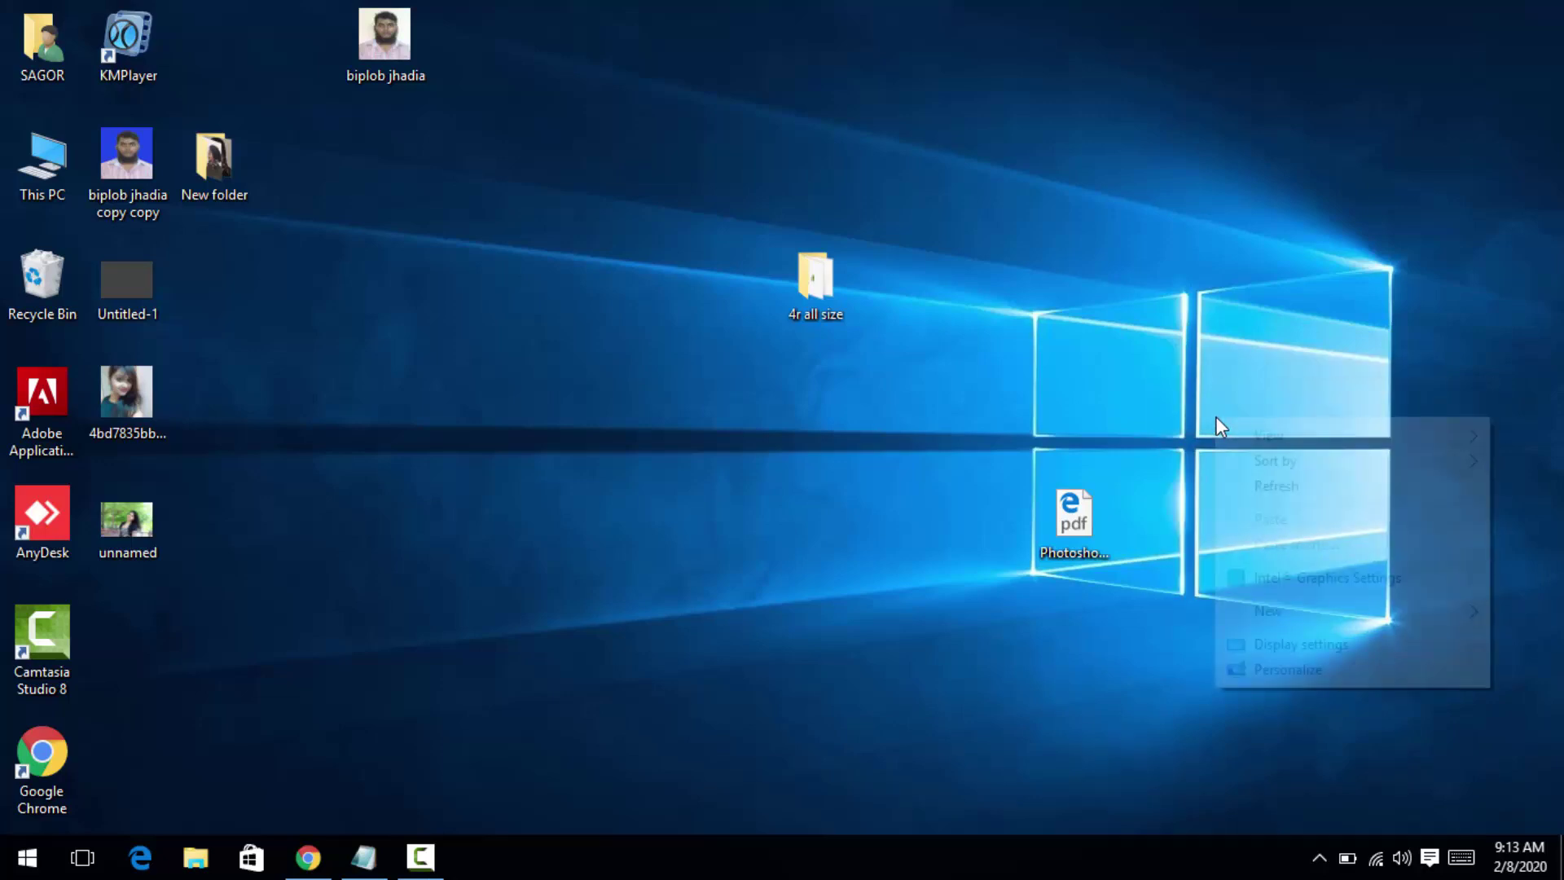
{"action": "left_click", "coordinate": [1333, 489]}
{"action": "right_click", "coordinate": [1211, 466]}
{"action": "left_click", "coordinate": [1321, 536]}
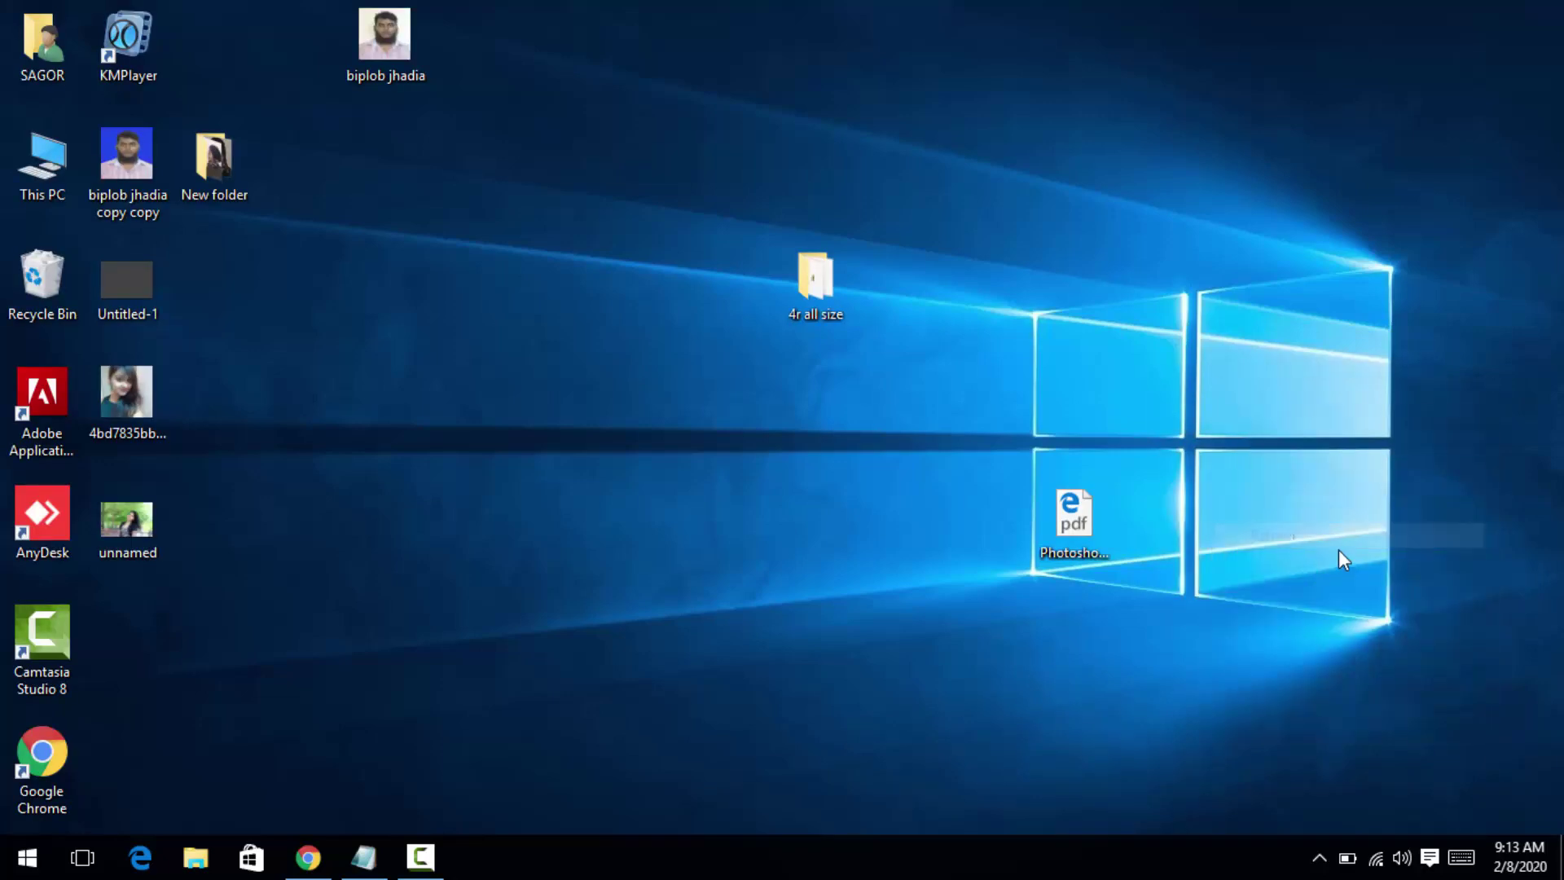
{"action": "left_click", "coordinate": [4, 867]}
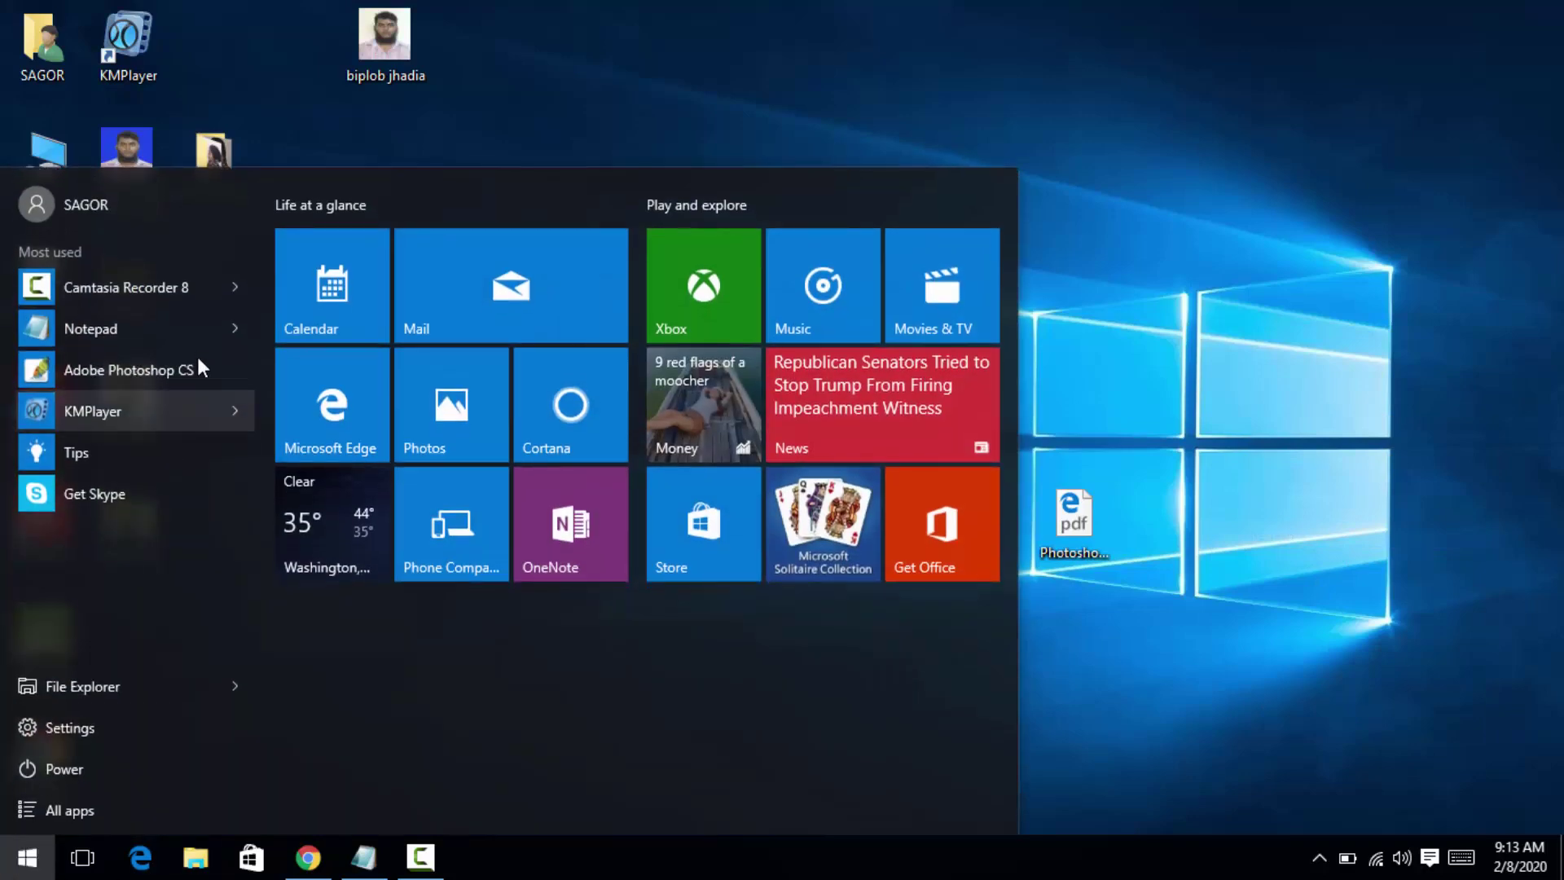
Launch Adobe Photoshop CC 2014 from All apps and select the Move tool
{"action": "left_click", "coordinate": [125, 805]}
{"action": "left_click", "coordinate": [145, 411]}
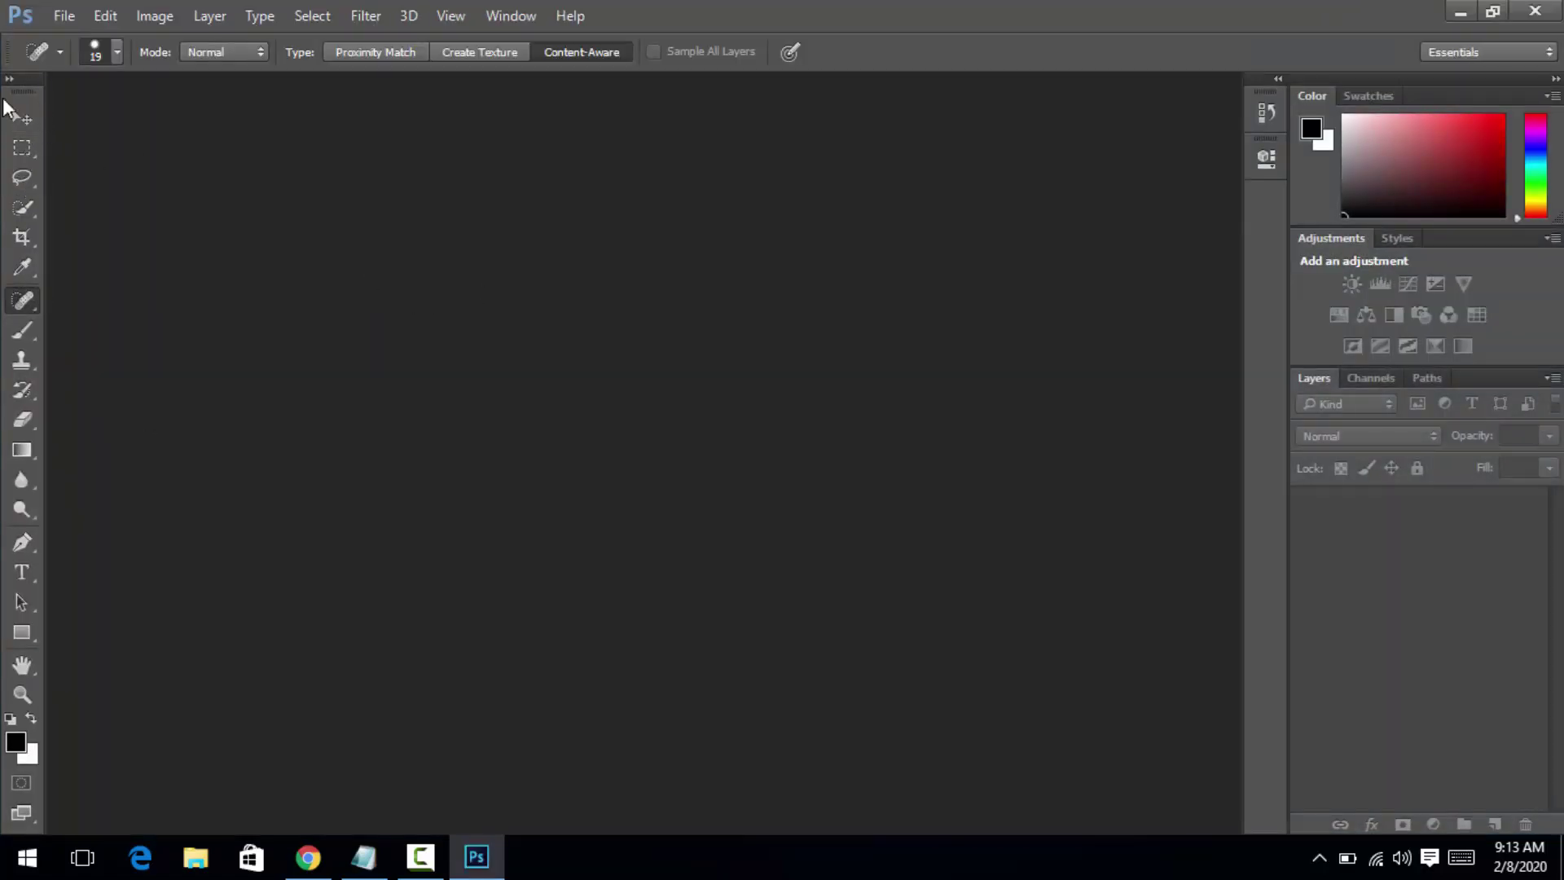
{"action": "left_click", "coordinate": [18, 122]}
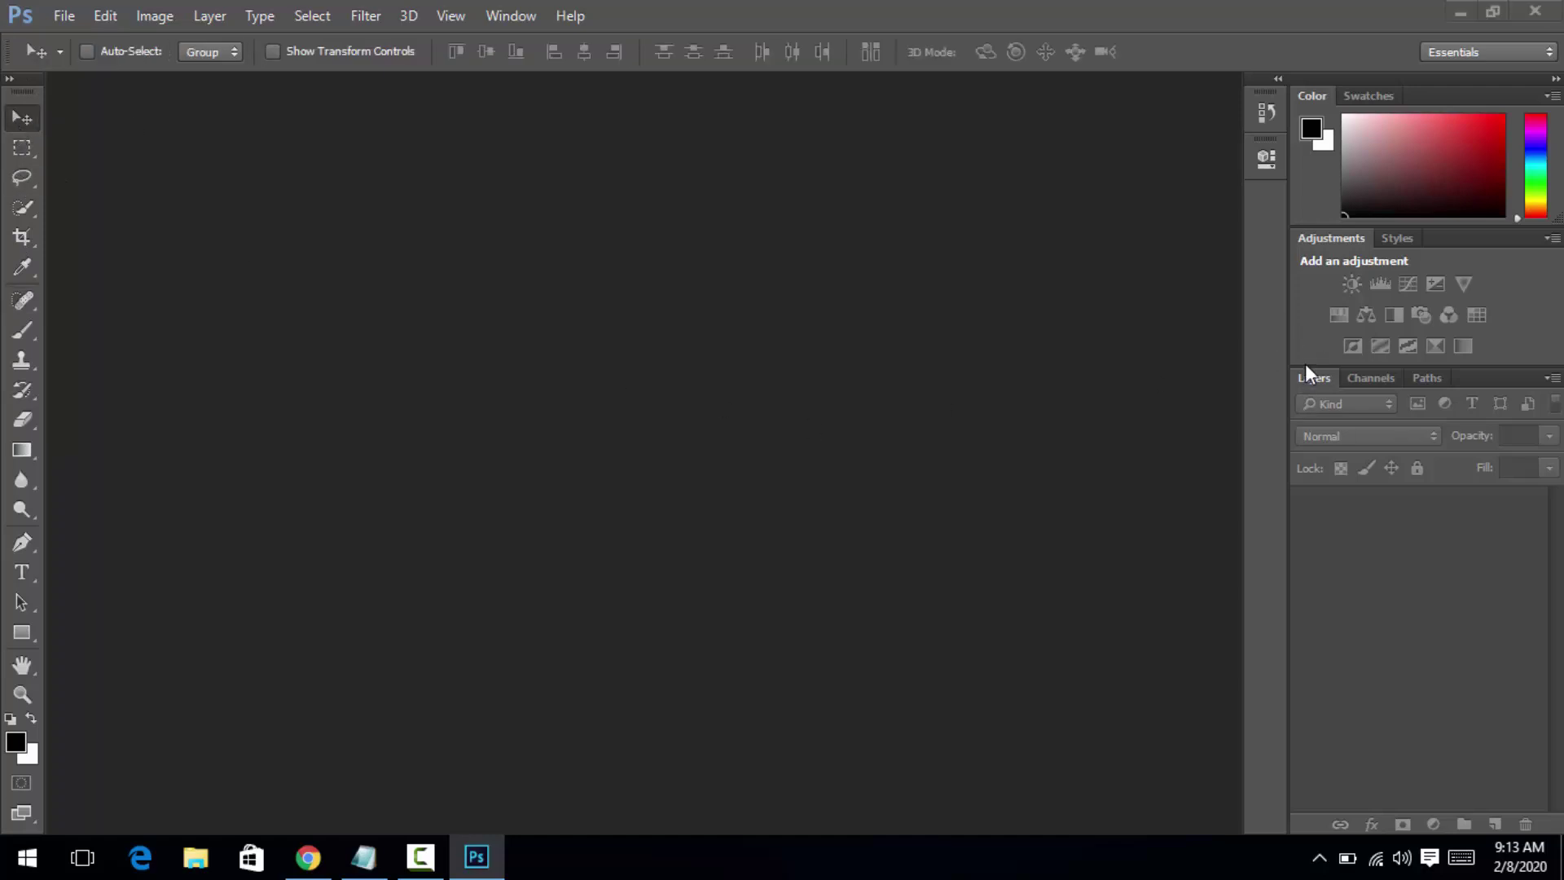
Open the desktop image unnamed.jpg in Photoshop by dragging it onto the canvas
{"action": "left_click", "coordinate": [1459, 12]}
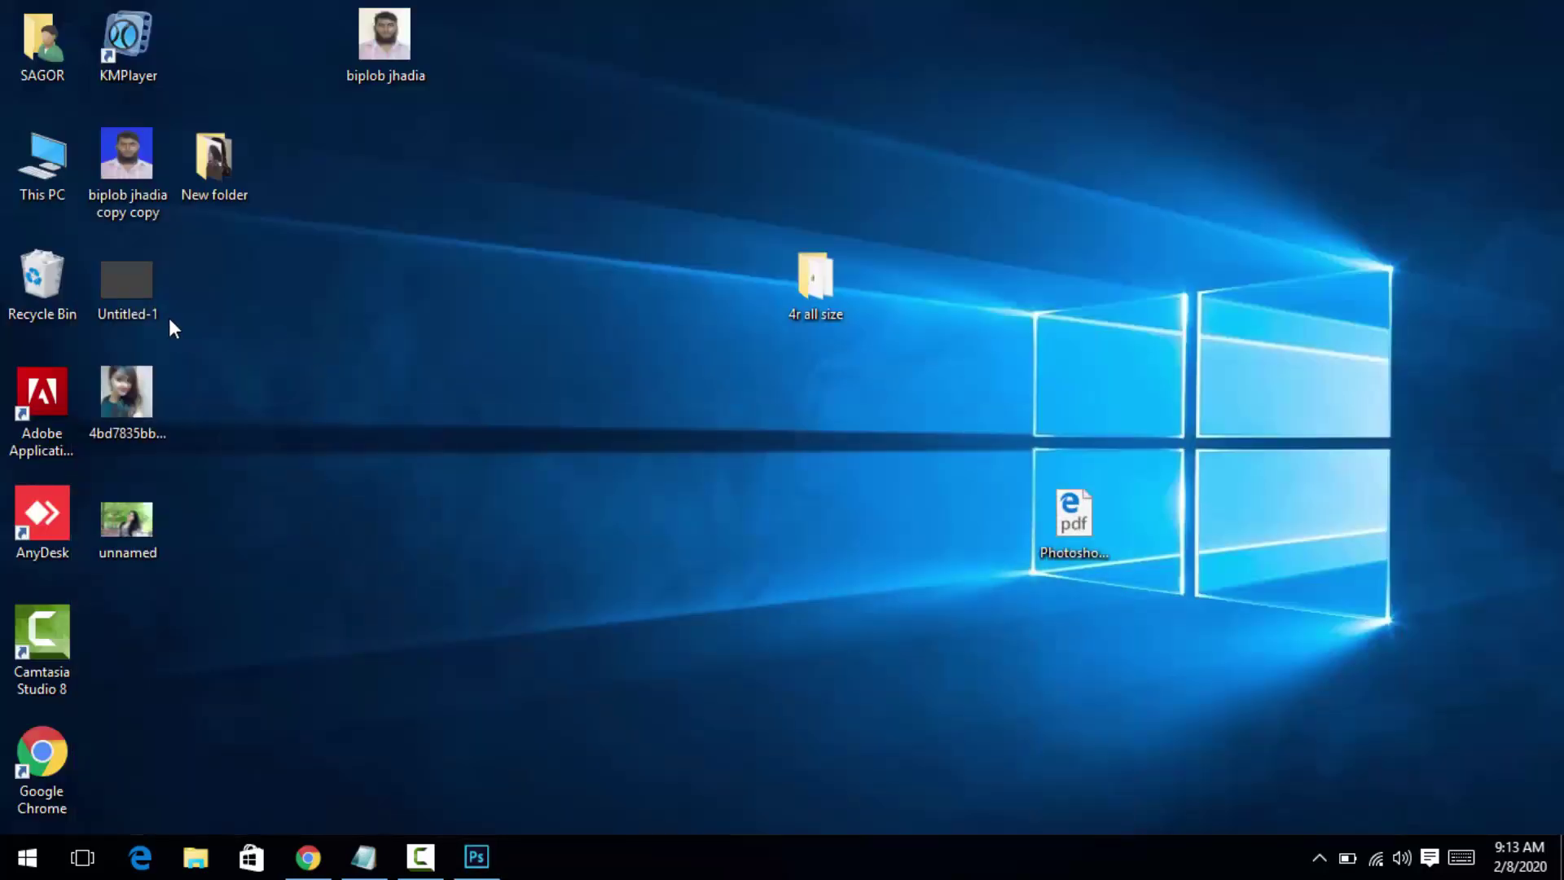
{"action": "left_click_drag", "start_coordinate": [149, 531], "coordinate": [546, 810]}
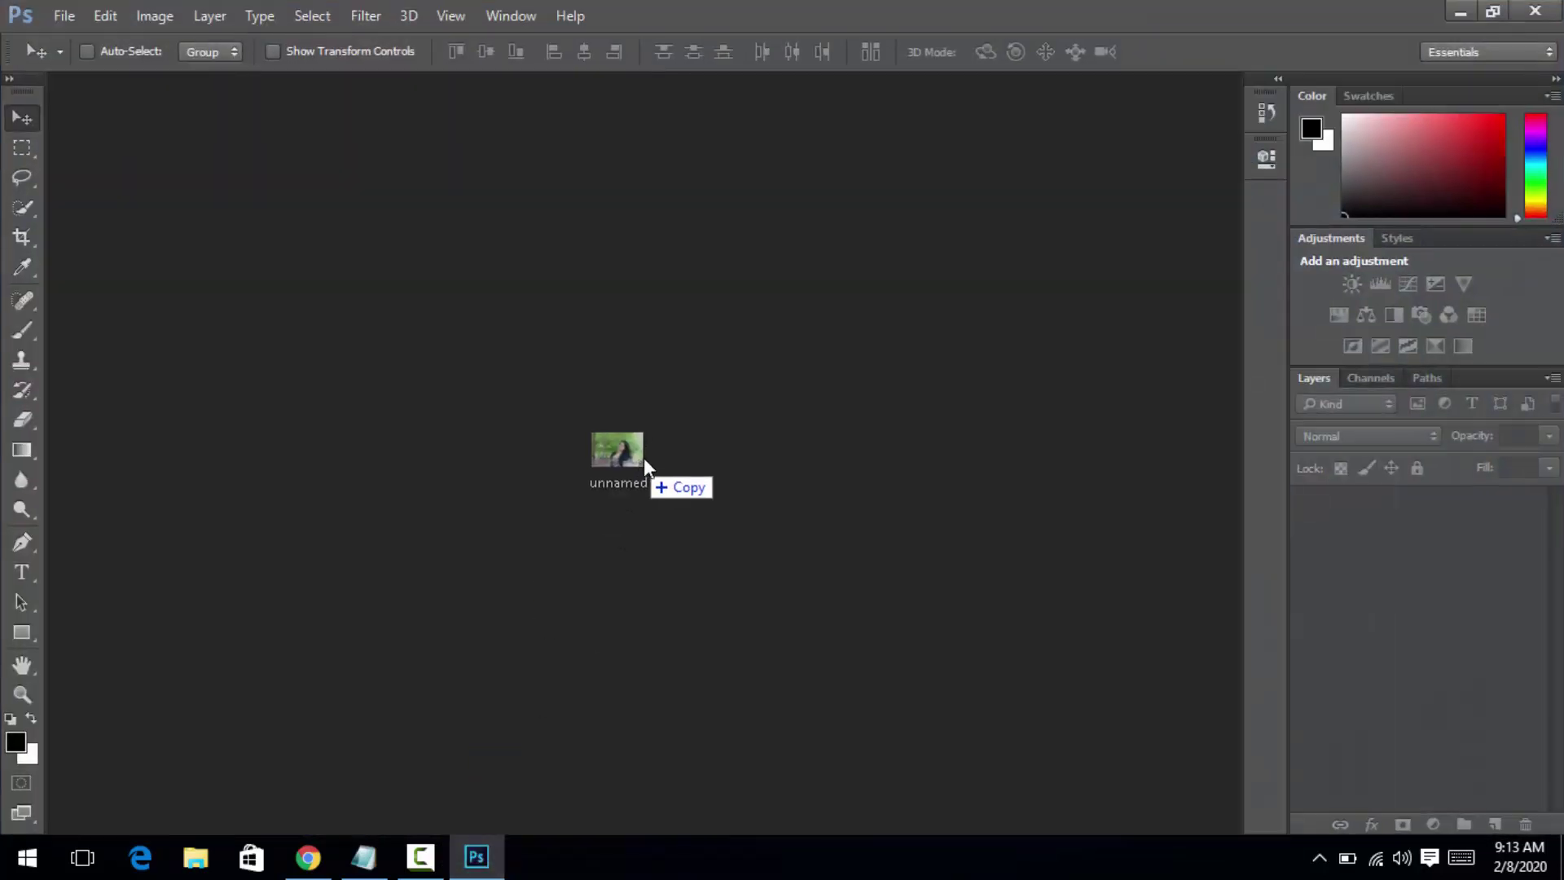
{"action": "left_click_drag", "start_coordinate": [547, 811], "coordinate": [669, 477]}
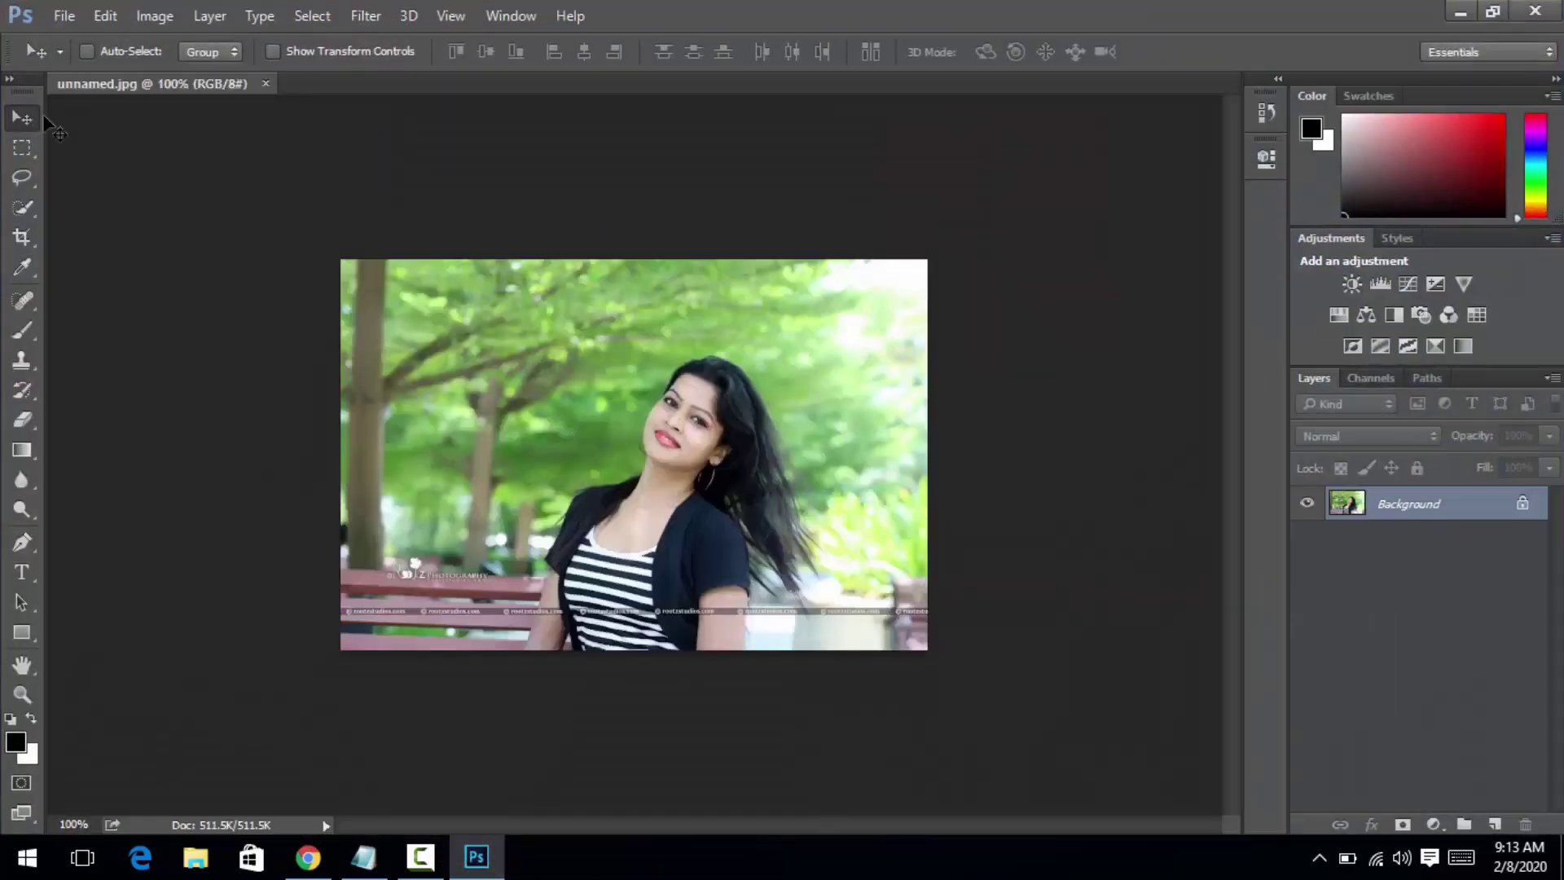
Crop the watermarked bench strip off the bottom of the photo
{"action": "left_click", "coordinate": [22, 236]}
{"action": "left_click_drag", "start_coordinate": [647, 663], "coordinate": [644, 621]}
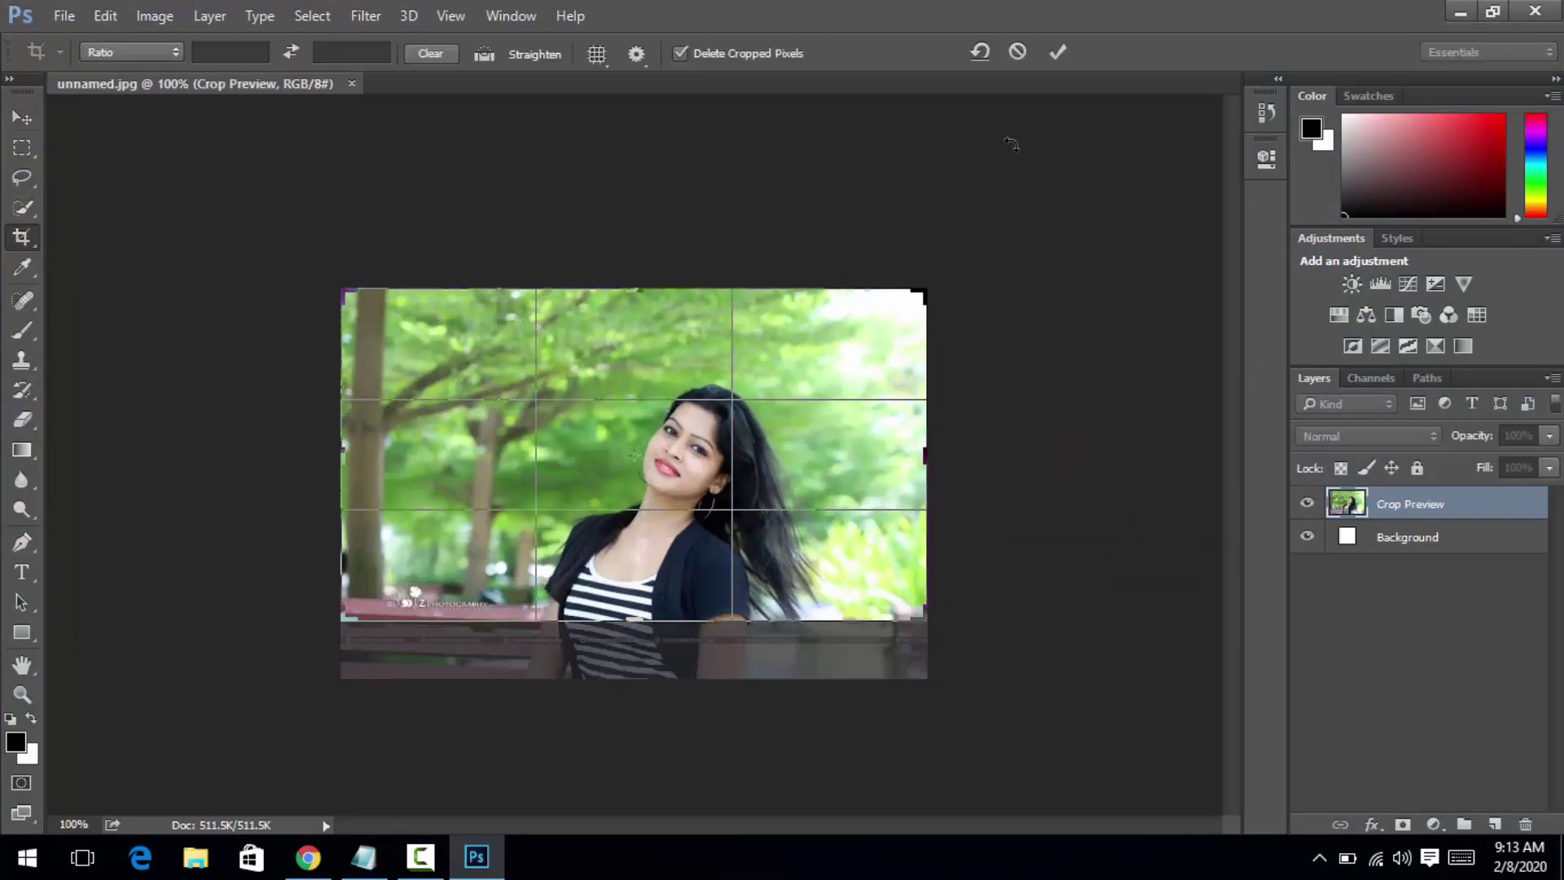
{"action": "left_click", "coordinate": [1056, 54]}
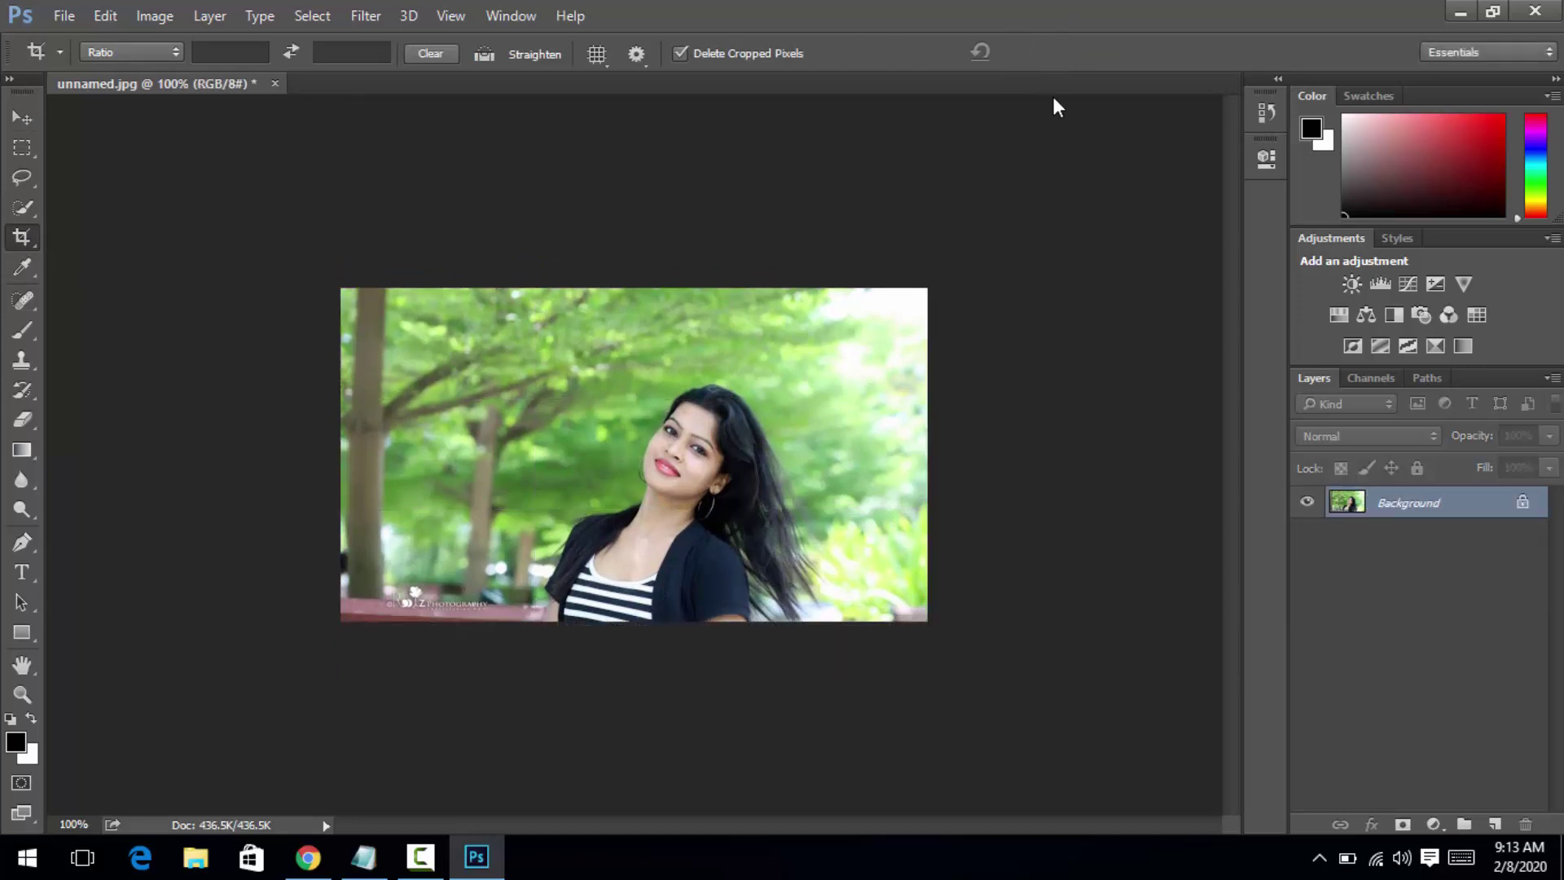
Duplicate the Background layer into an active Background copy layer
{"action": "left_click", "coordinate": [21, 120]}
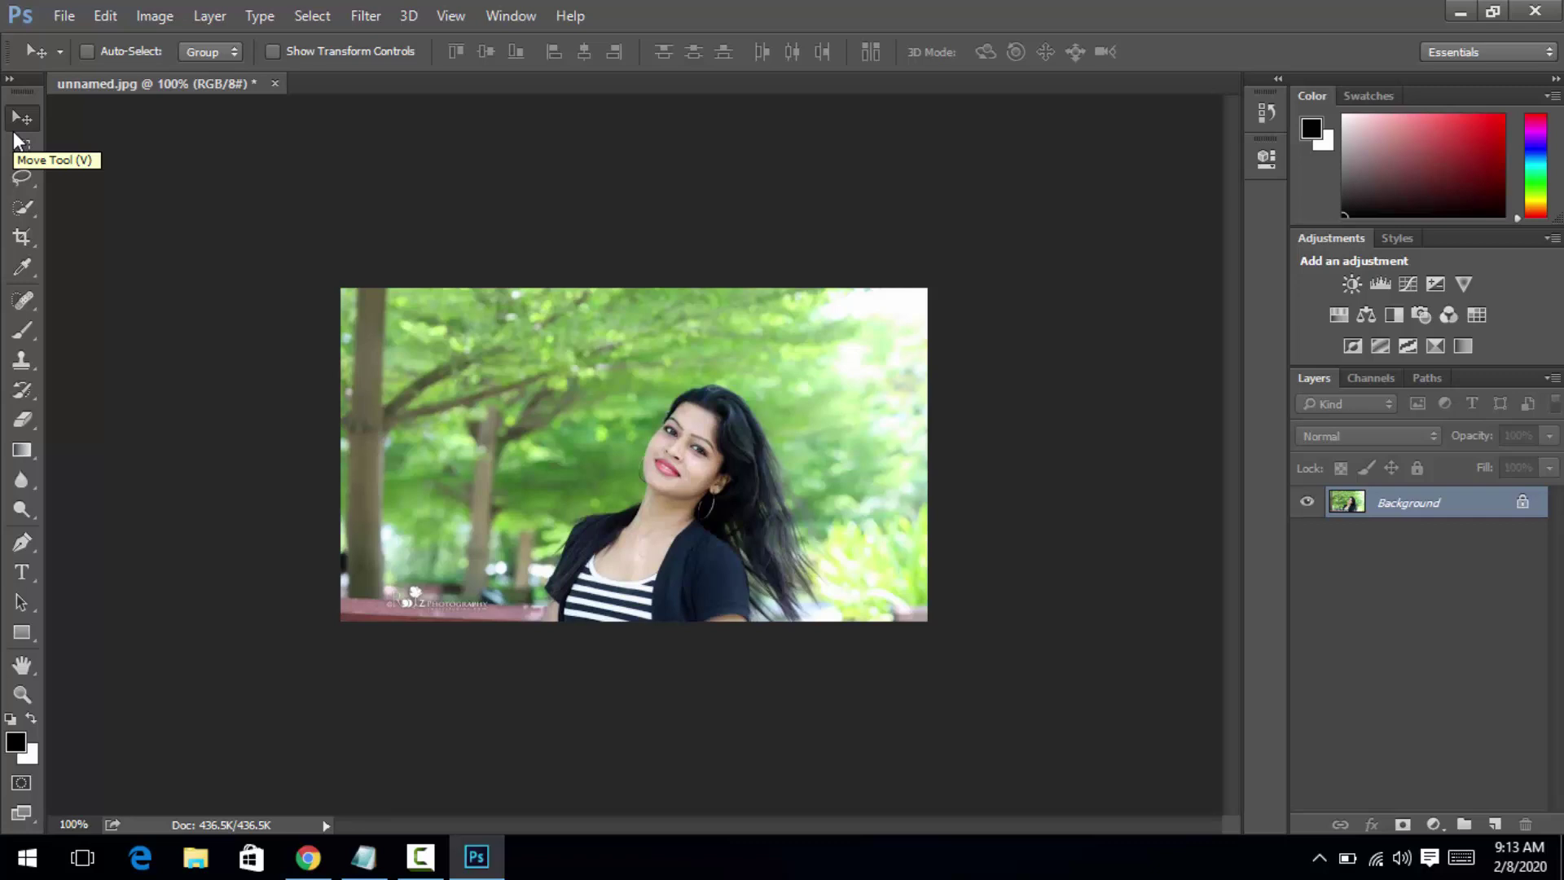
{"action": "left_click", "coordinate": [18, 146]}
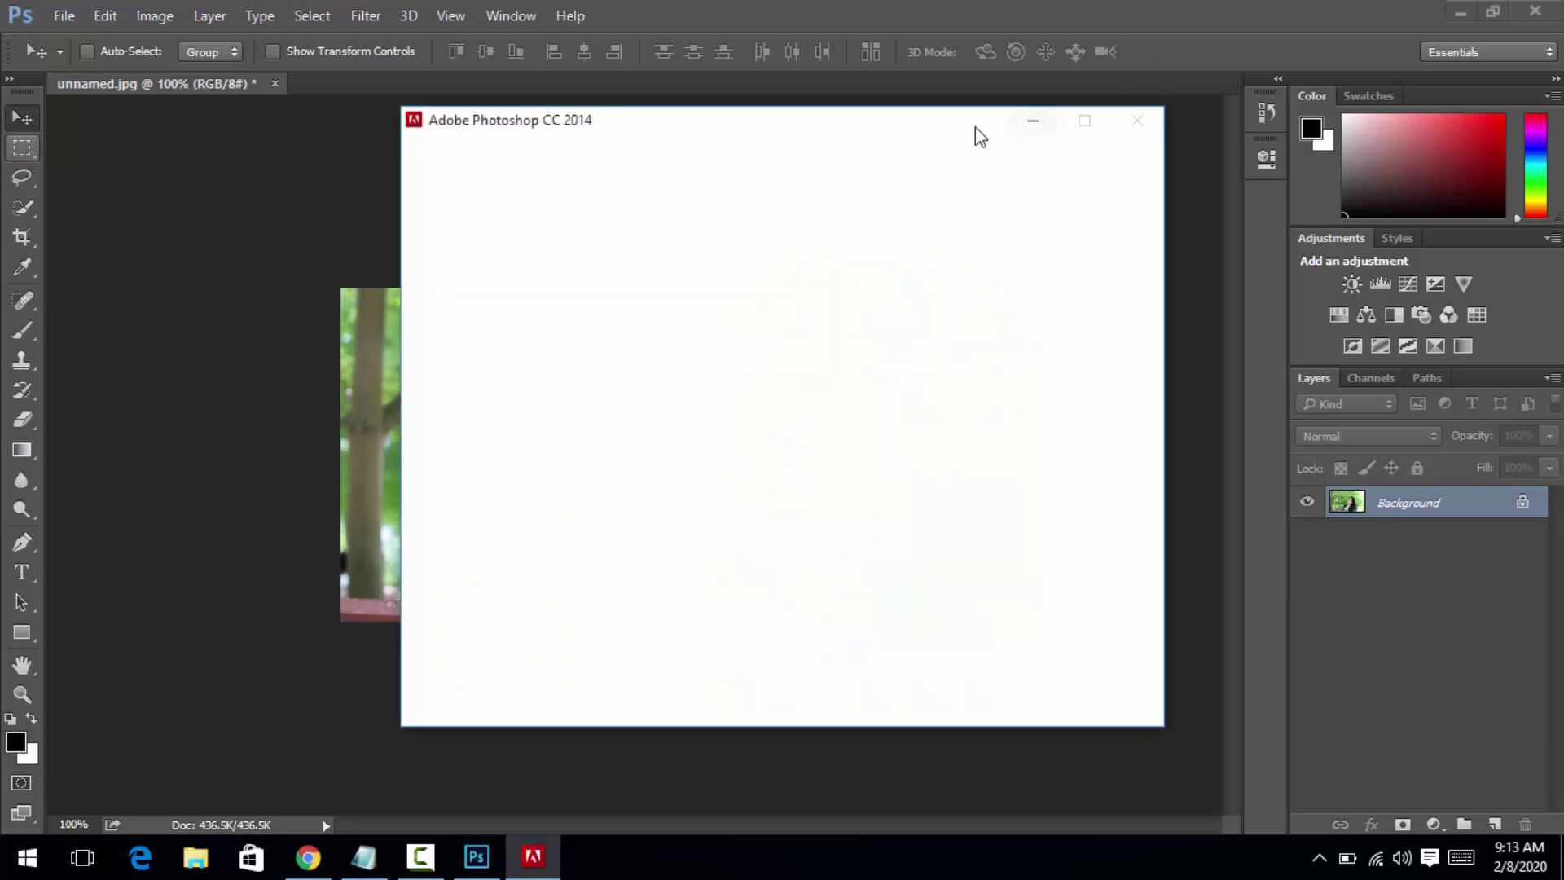
{"action": "left_click", "coordinate": [1035, 124]}
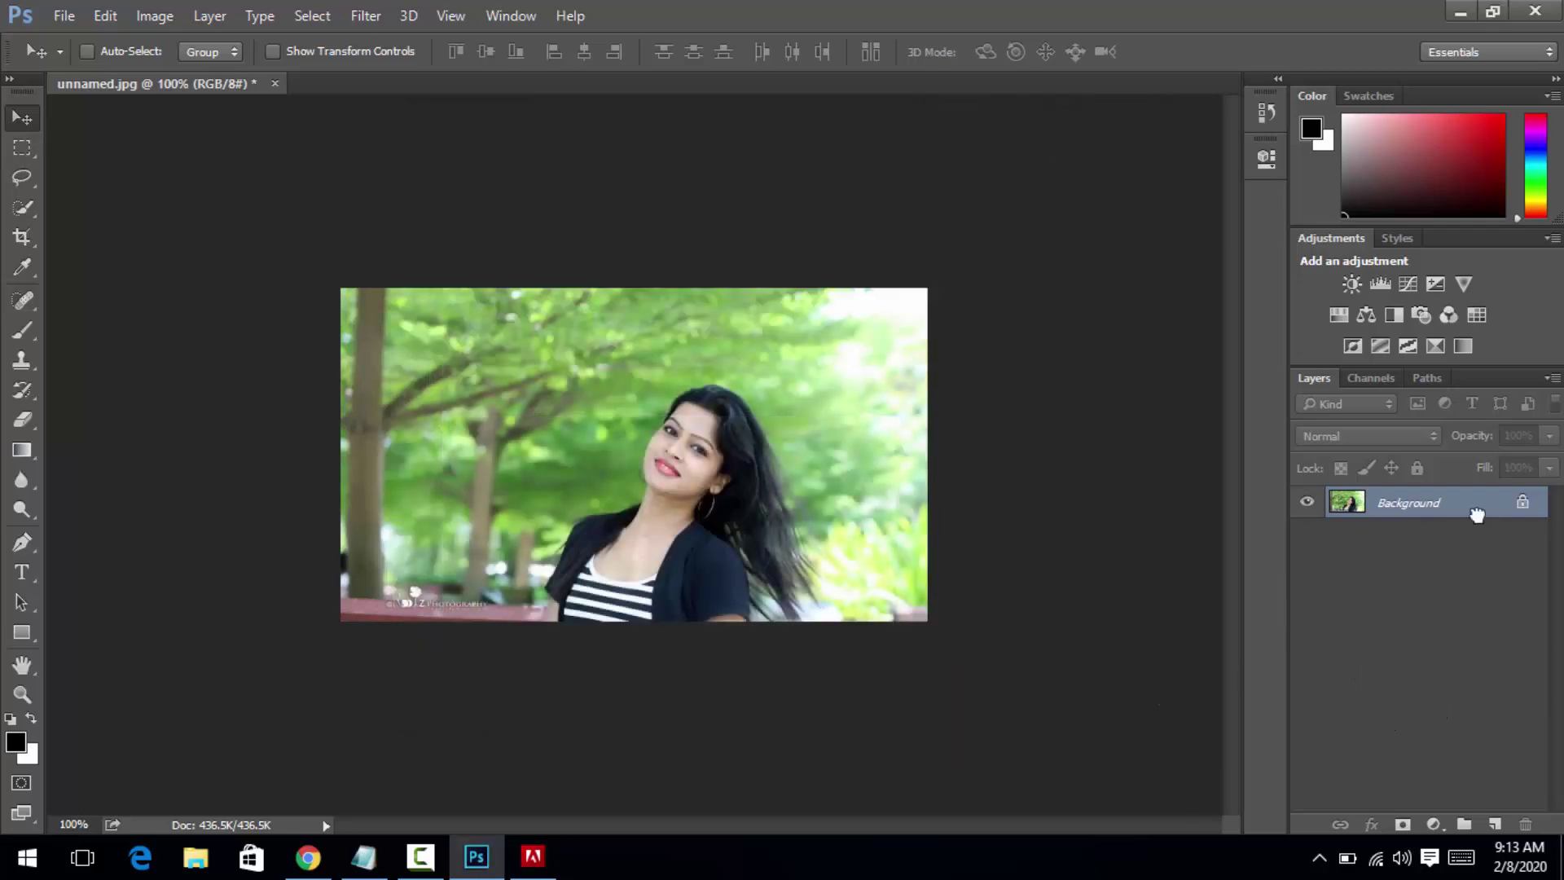
{"action": "mouse_move", "coordinate": [1483, 506]}
{"action": "left_mouse_down"}
{"action": "mouse_move", "coordinate": [1525, 810]}
{"action": "mouse_move", "coordinate": [1495, 825]}
{"action": "left_mouse_up"}
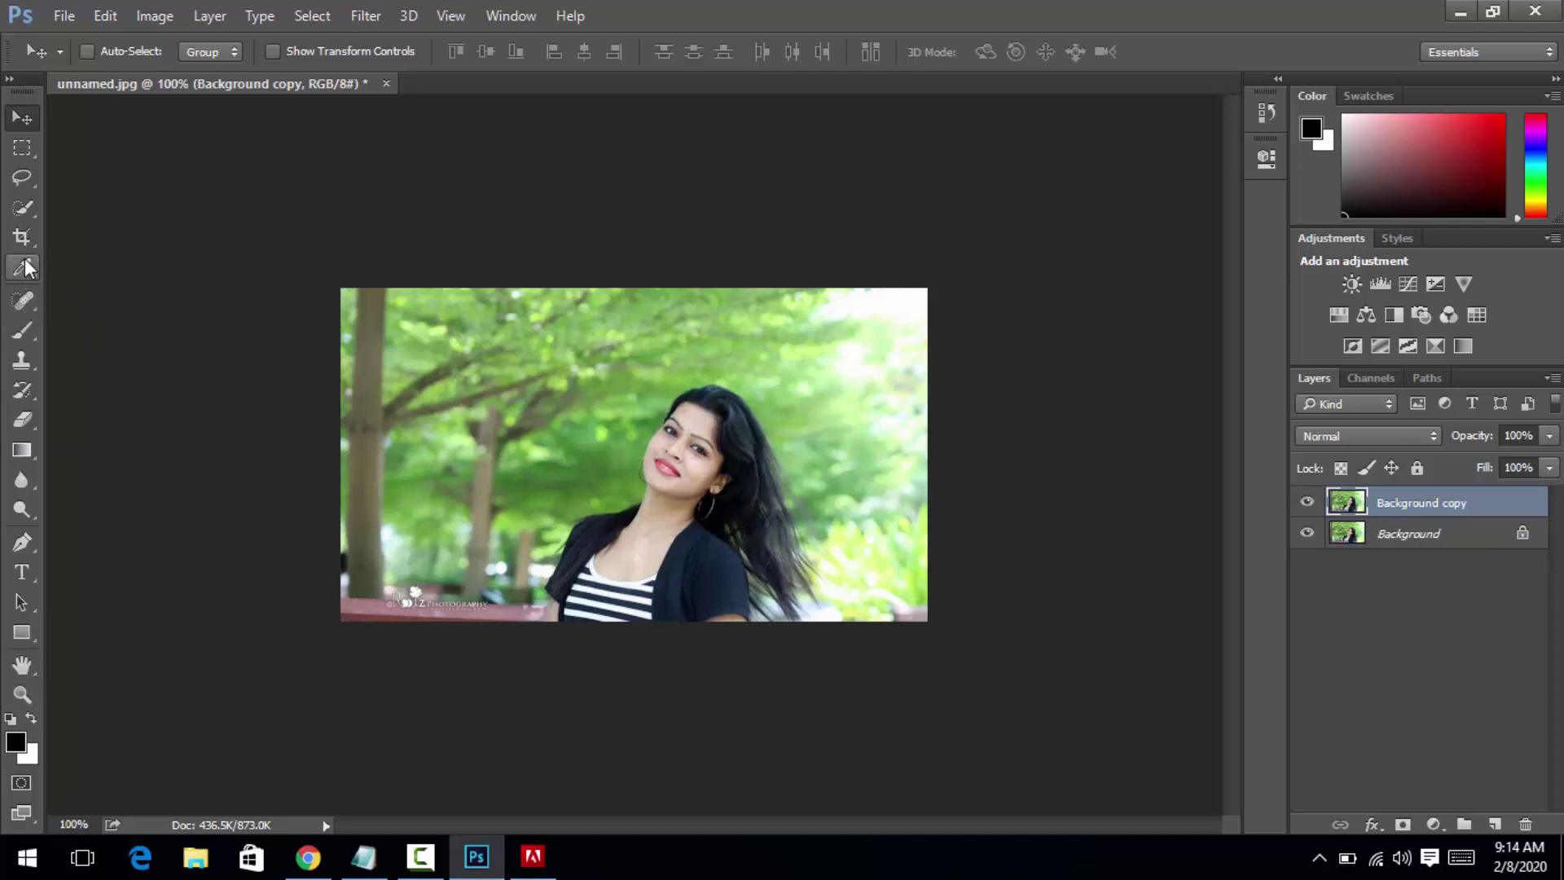
Quick-select the woman's hair, face and shirt, undoing a trial subtraction near her hair
{"action": "left_click", "coordinate": [22, 214]}
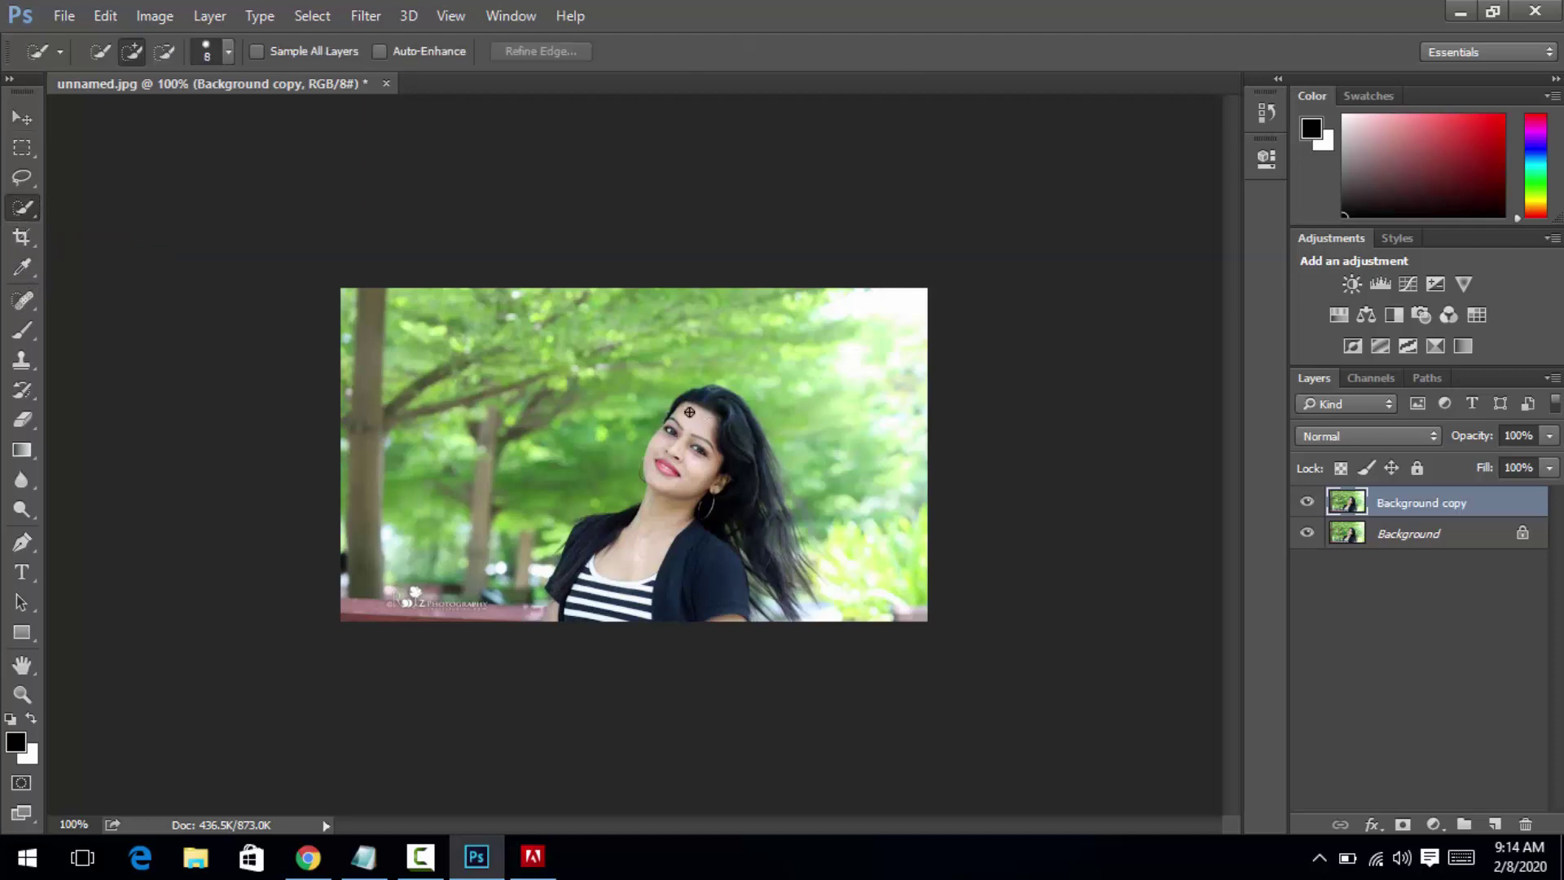
{"action": "mouse_move", "coordinate": [689, 412]}
{"action": "left_mouse_down"}
{"action": "mouse_move", "coordinate": [790, 505]}
{"action": "mouse_move", "coordinate": [702, 590]}
{"action": "mouse_move", "coordinate": [594, 535]}
{"action": "left_mouse_up"}
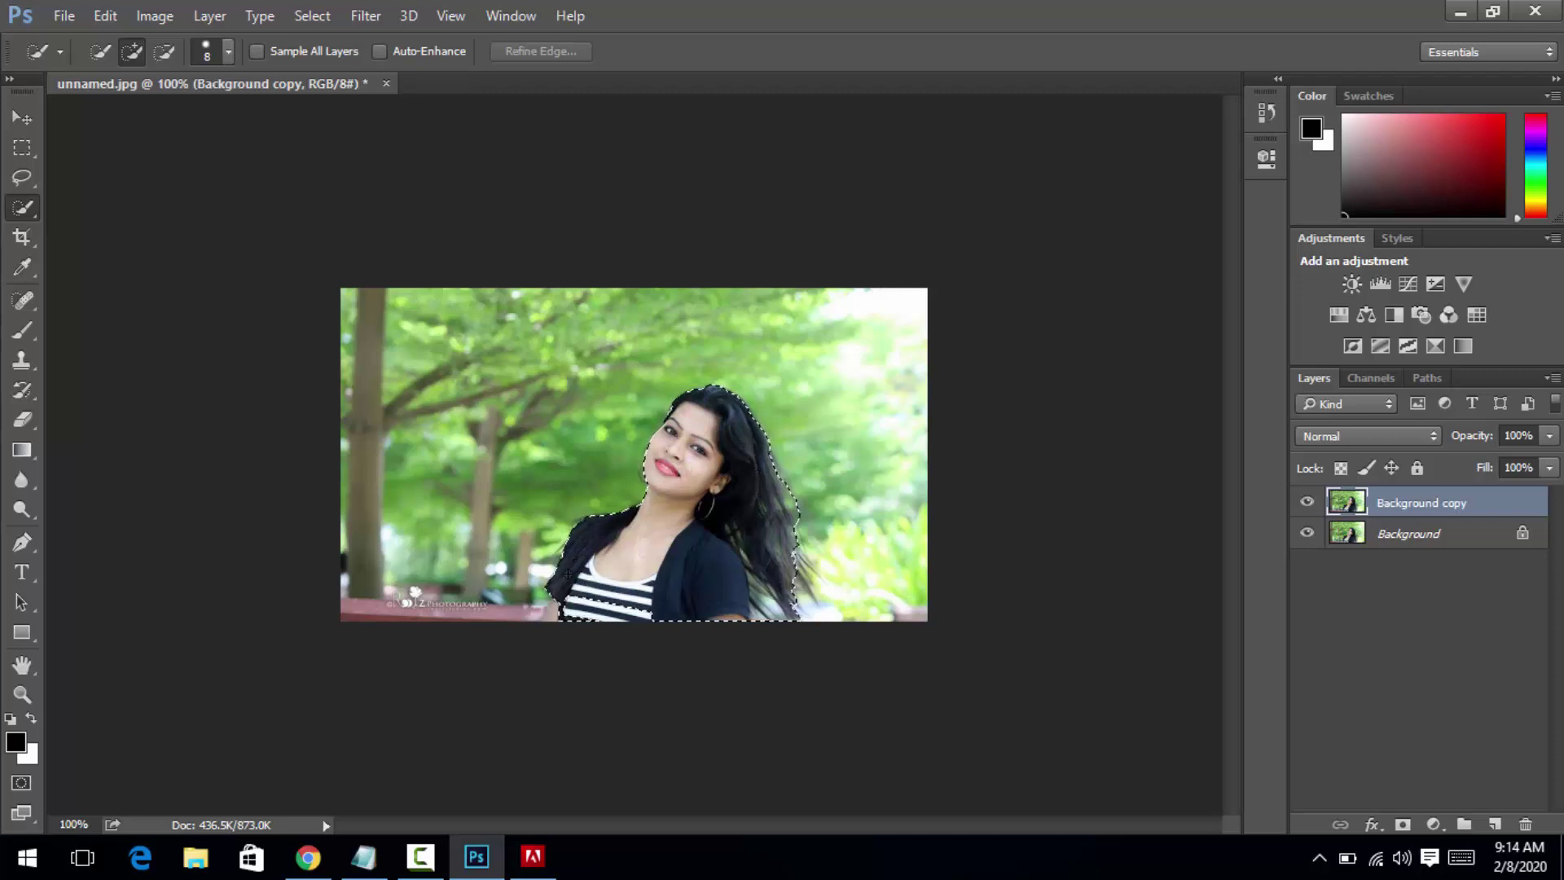
{"action": "left_click_drag", "start_coordinate": [568, 574], "coordinate": [570, 635]}
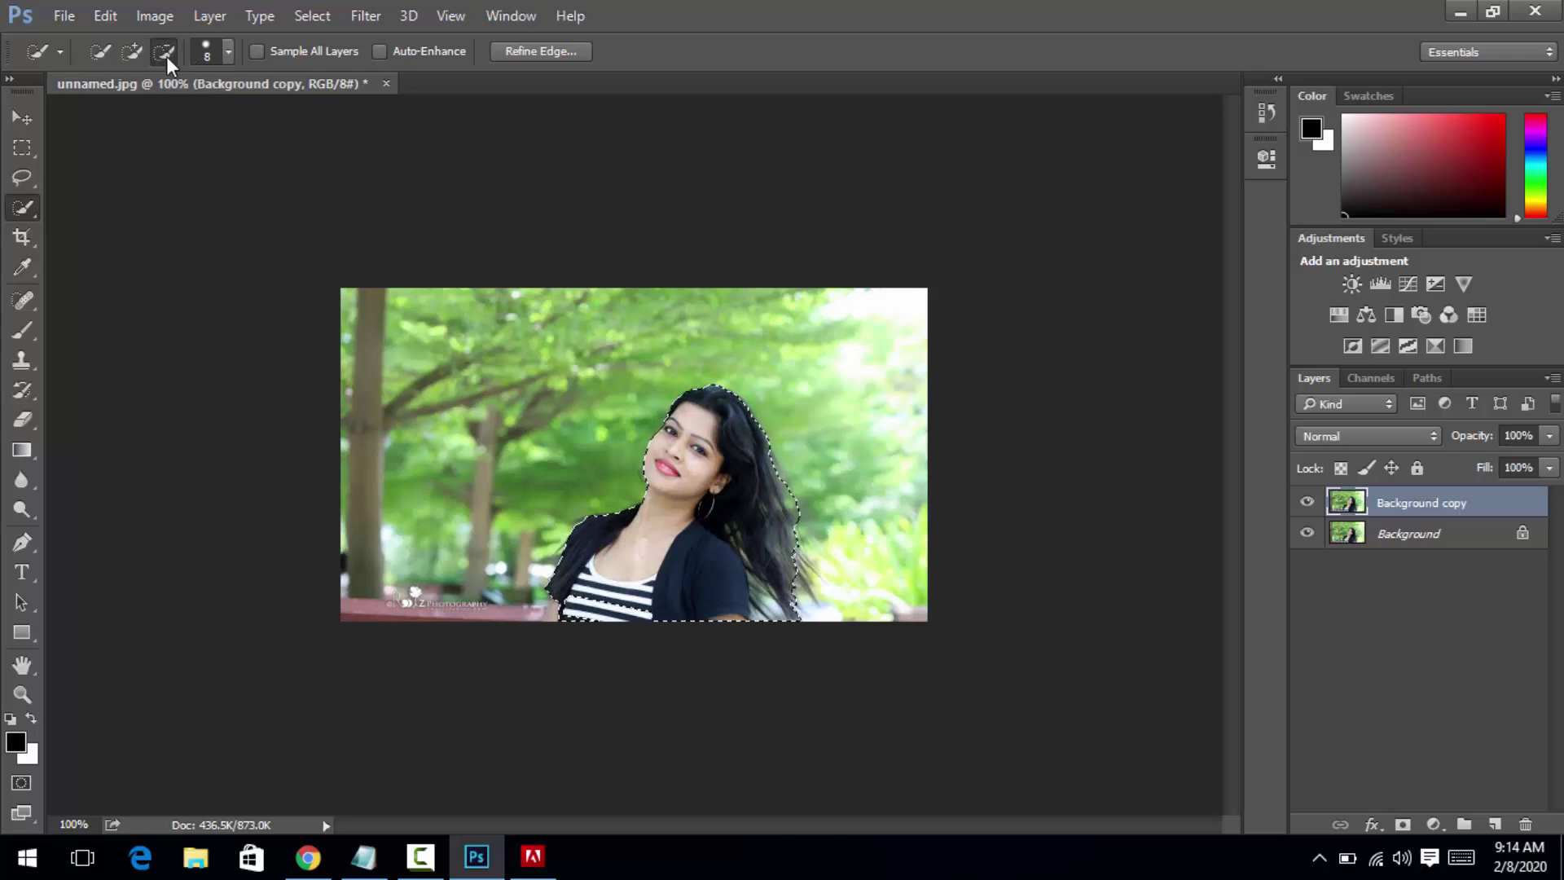
{"action": "left_click", "coordinate": [167, 56]}
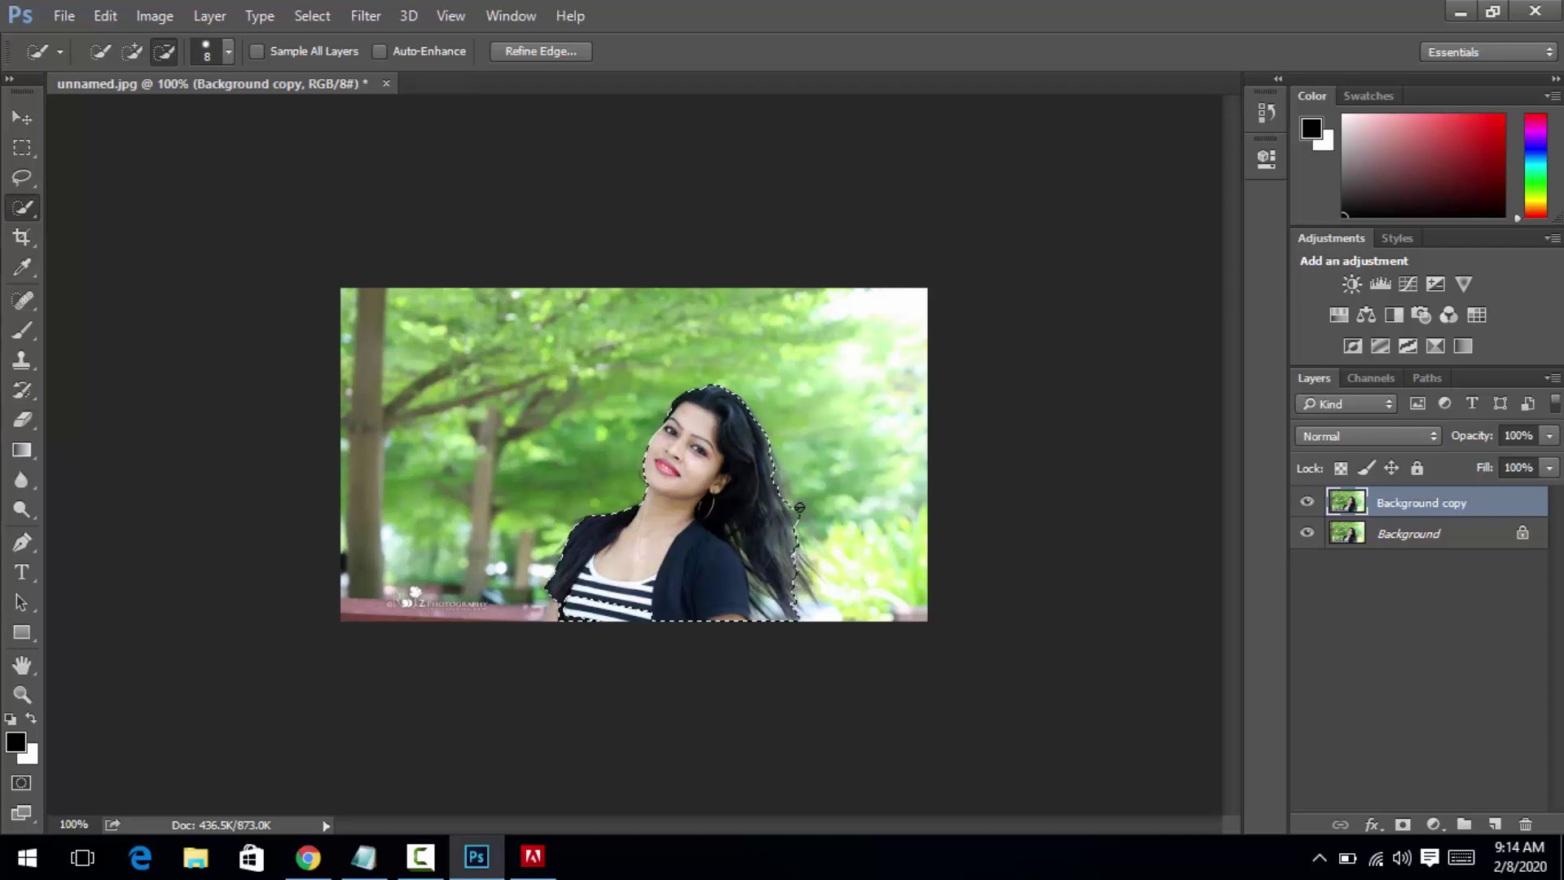
{"action": "left_click_drag", "start_coordinate": [801, 523], "coordinate": [763, 526]}
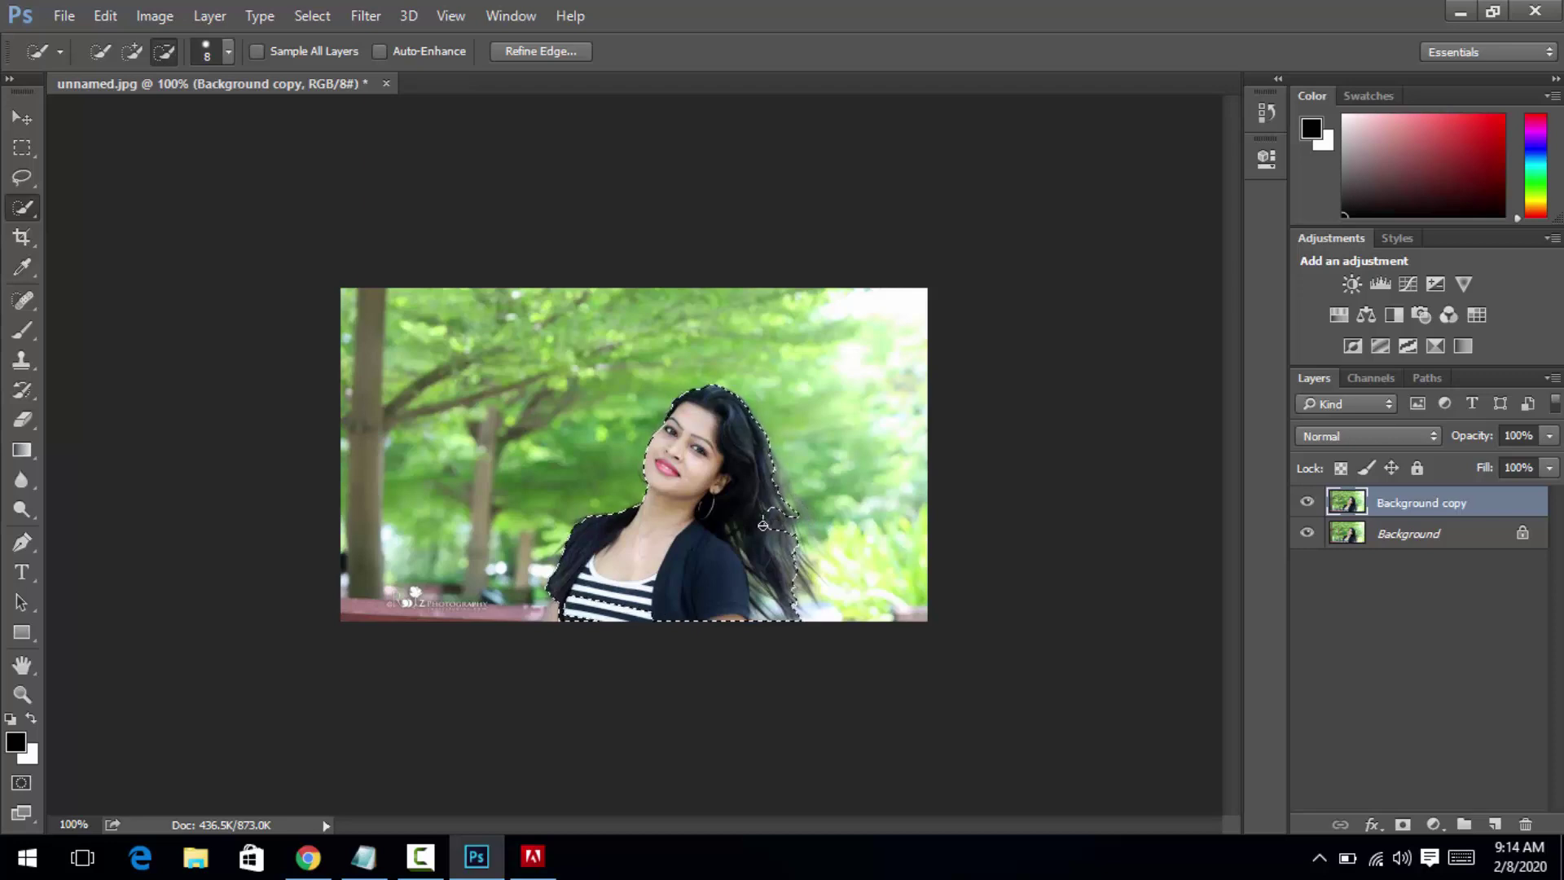
{"action": "key", "text": "ctrl+z"}
Refine Edge at 2.4 px radius, output to a new masked layer, then select Background copy
{"action": "left_click", "coordinate": [571, 51]}
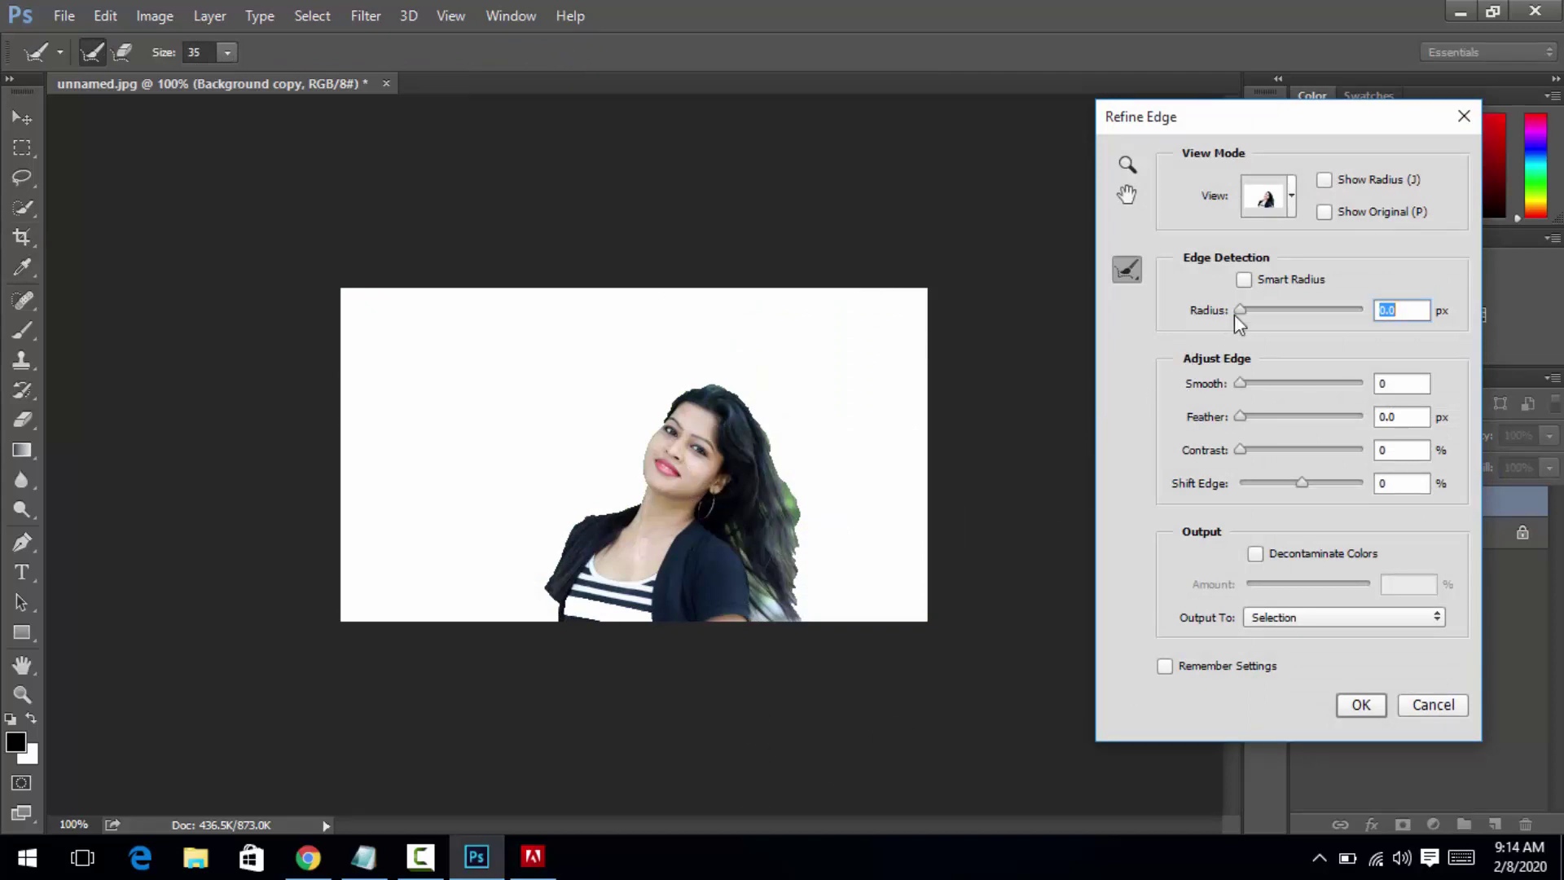
{"action": "left_click_drag", "start_coordinate": [1242, 311], "coordinate": [1248, 311]}
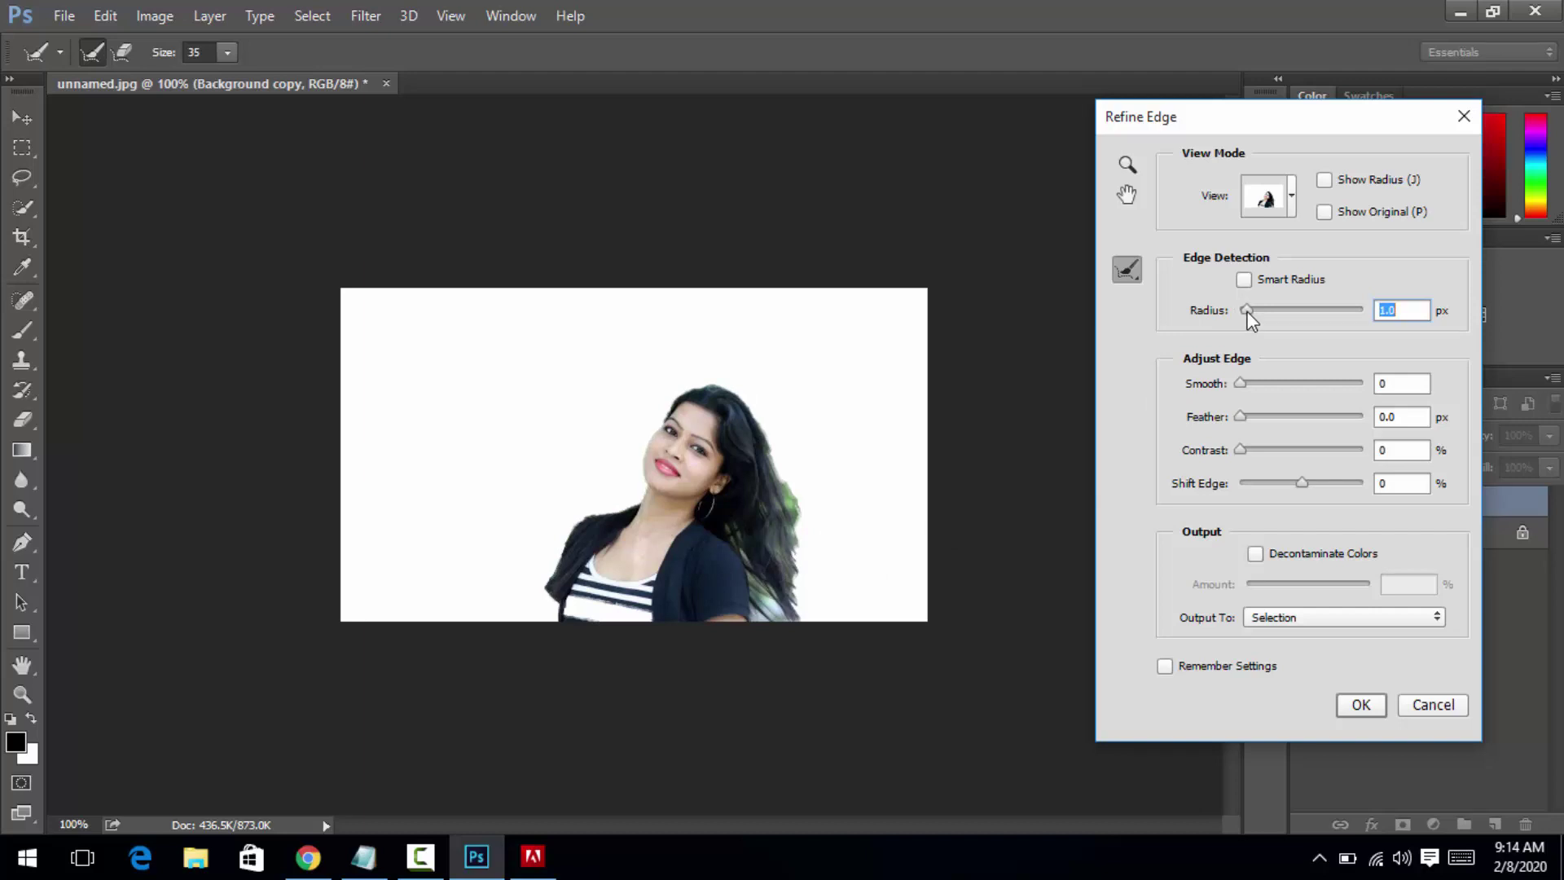
{"action": "left_click_drag", "start_coordinate": [1248, 311], "coordinate": [1256, 311]}
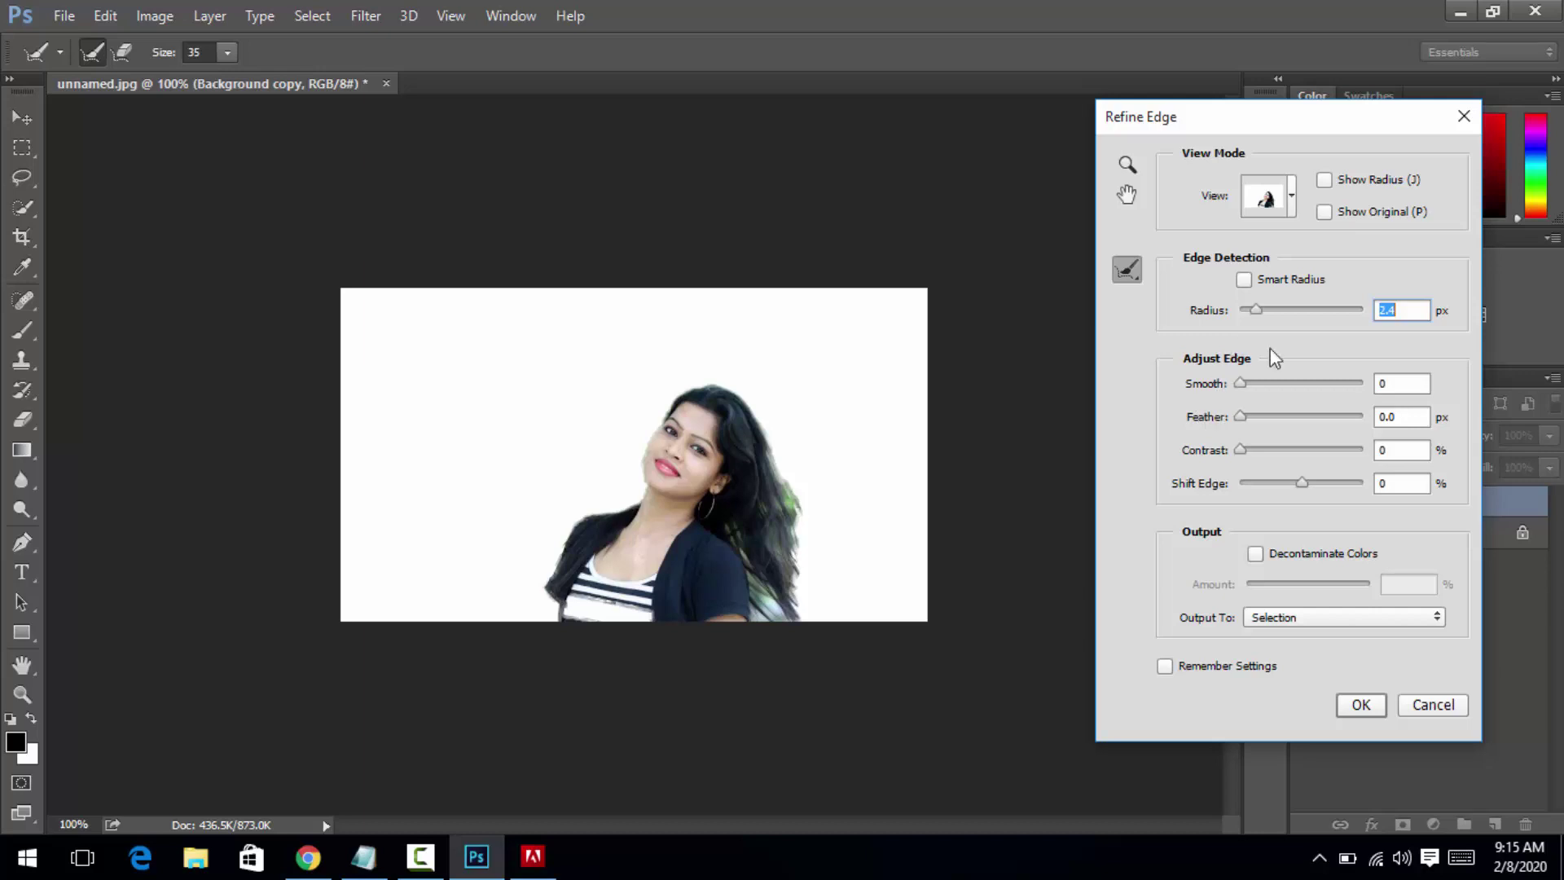
{"action": "left_click", "coordinate": [1354, 616]}
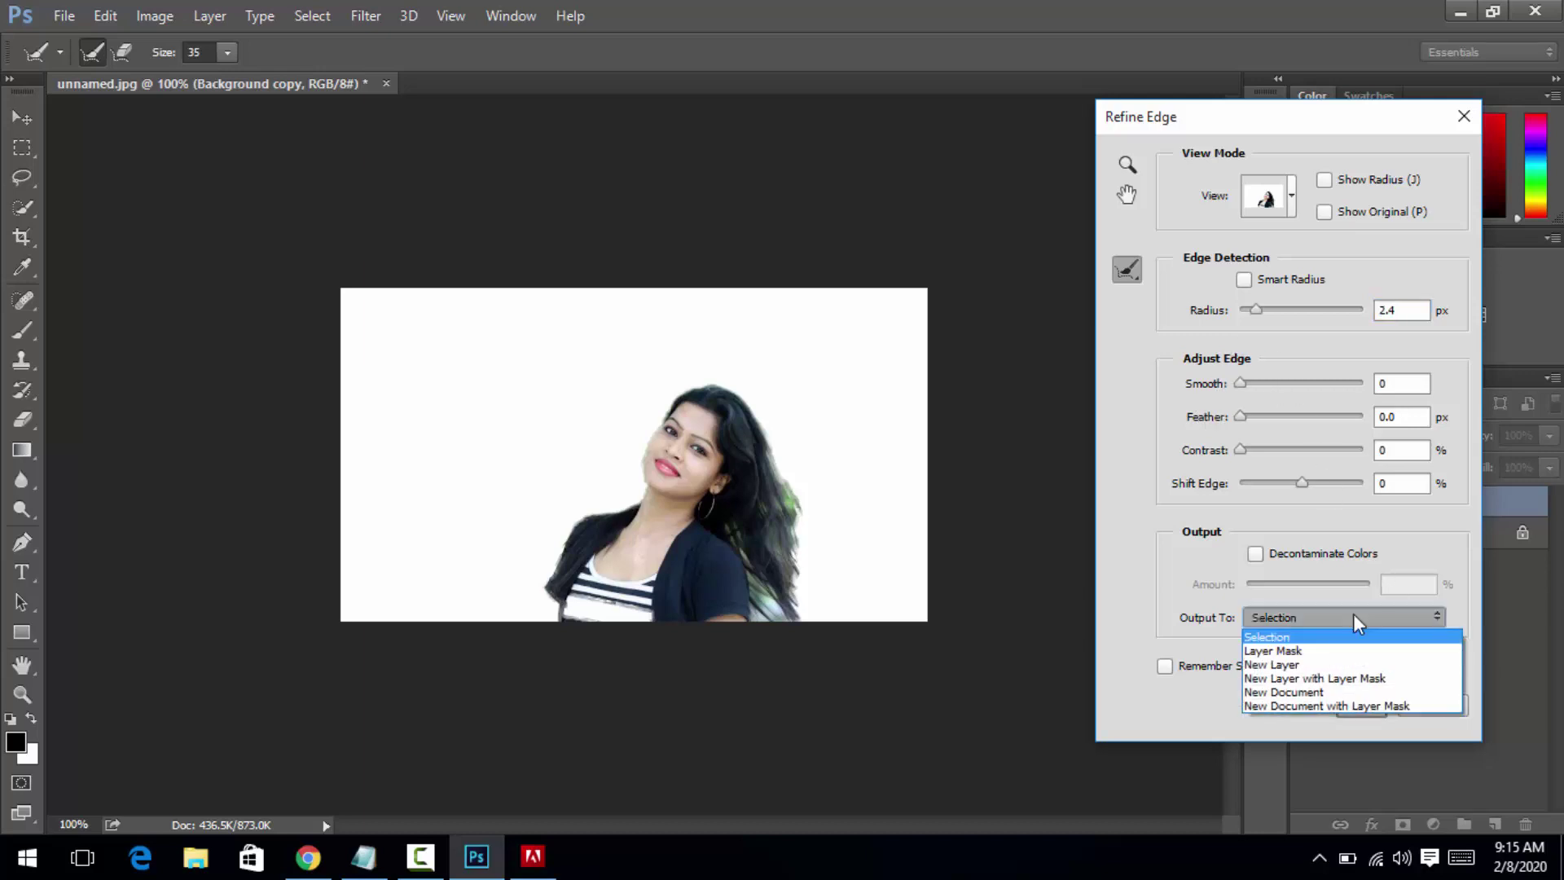
{"action": "left_click", "coordinate": [1331, 680]}
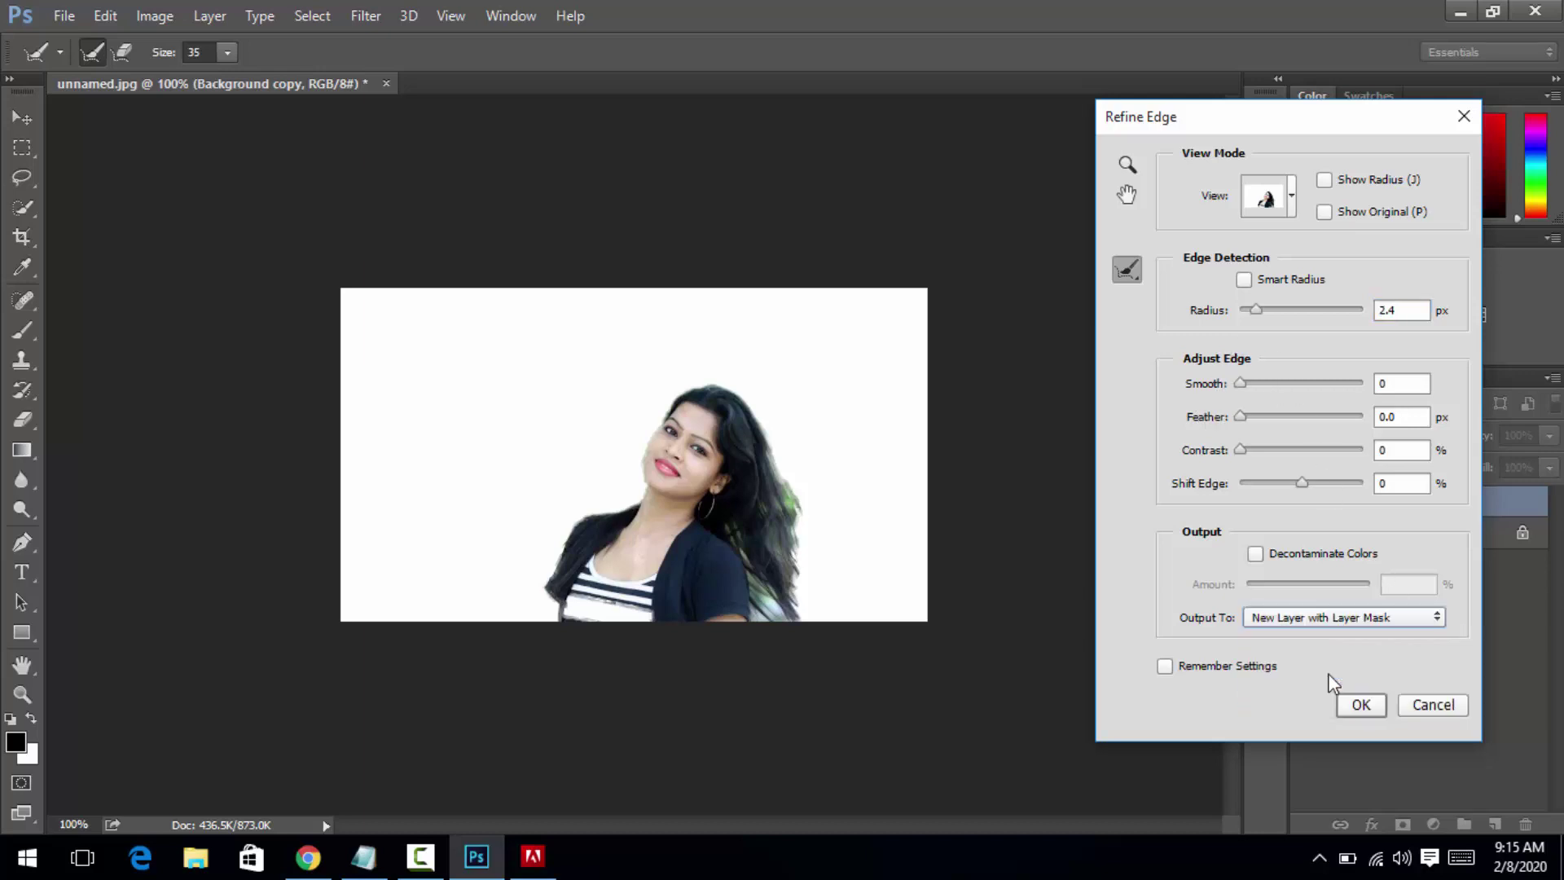
{"action": "left_click", "coordinate": [1348, 703]}
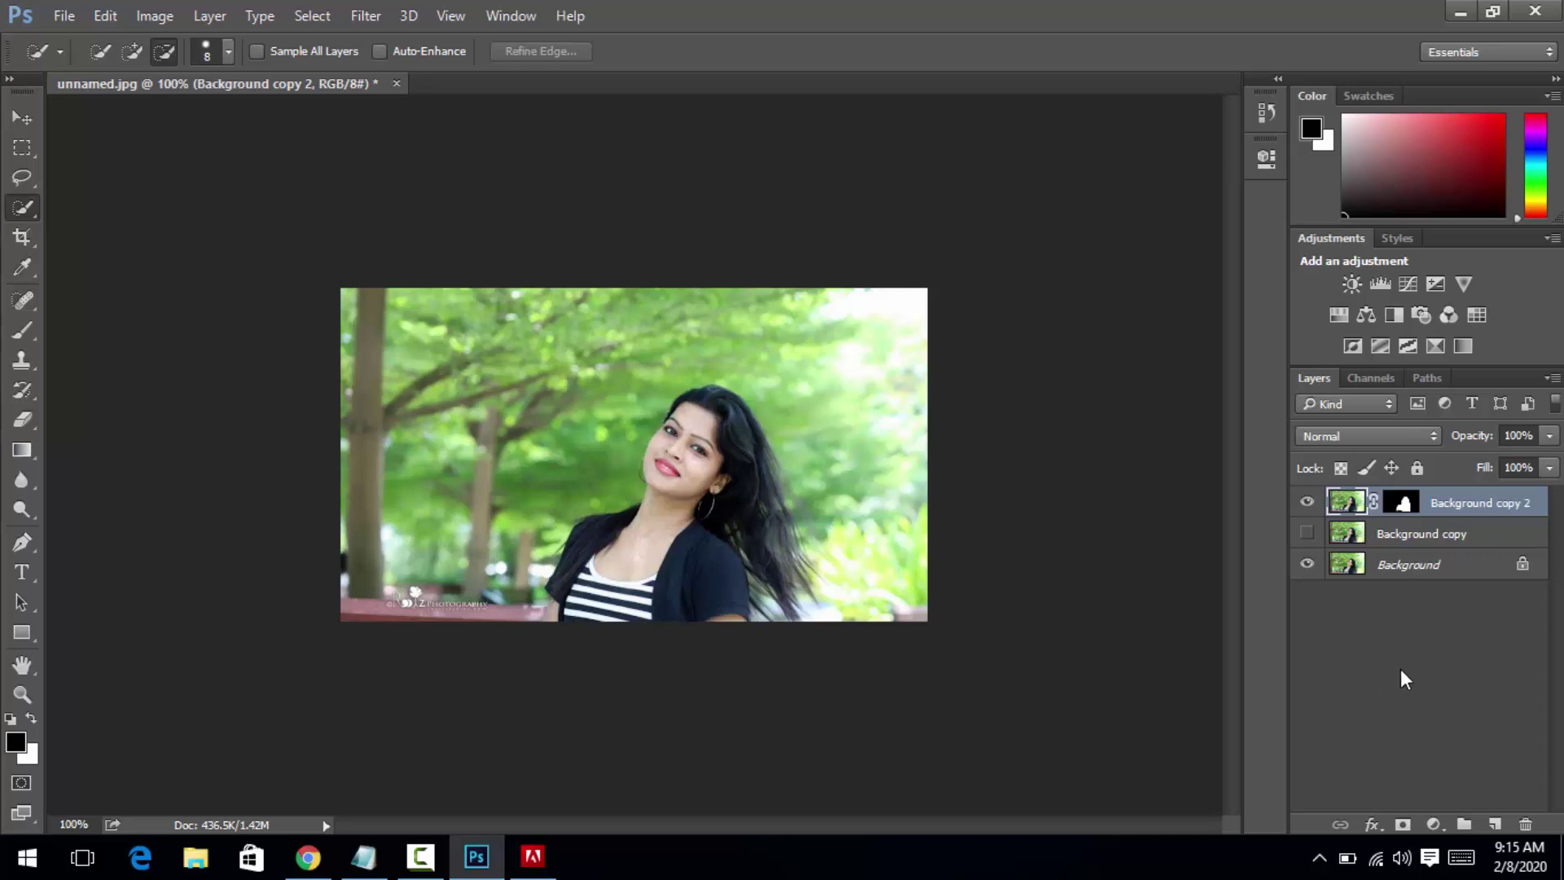
{"action": "left_click", "coordinate": [1426, 537]}
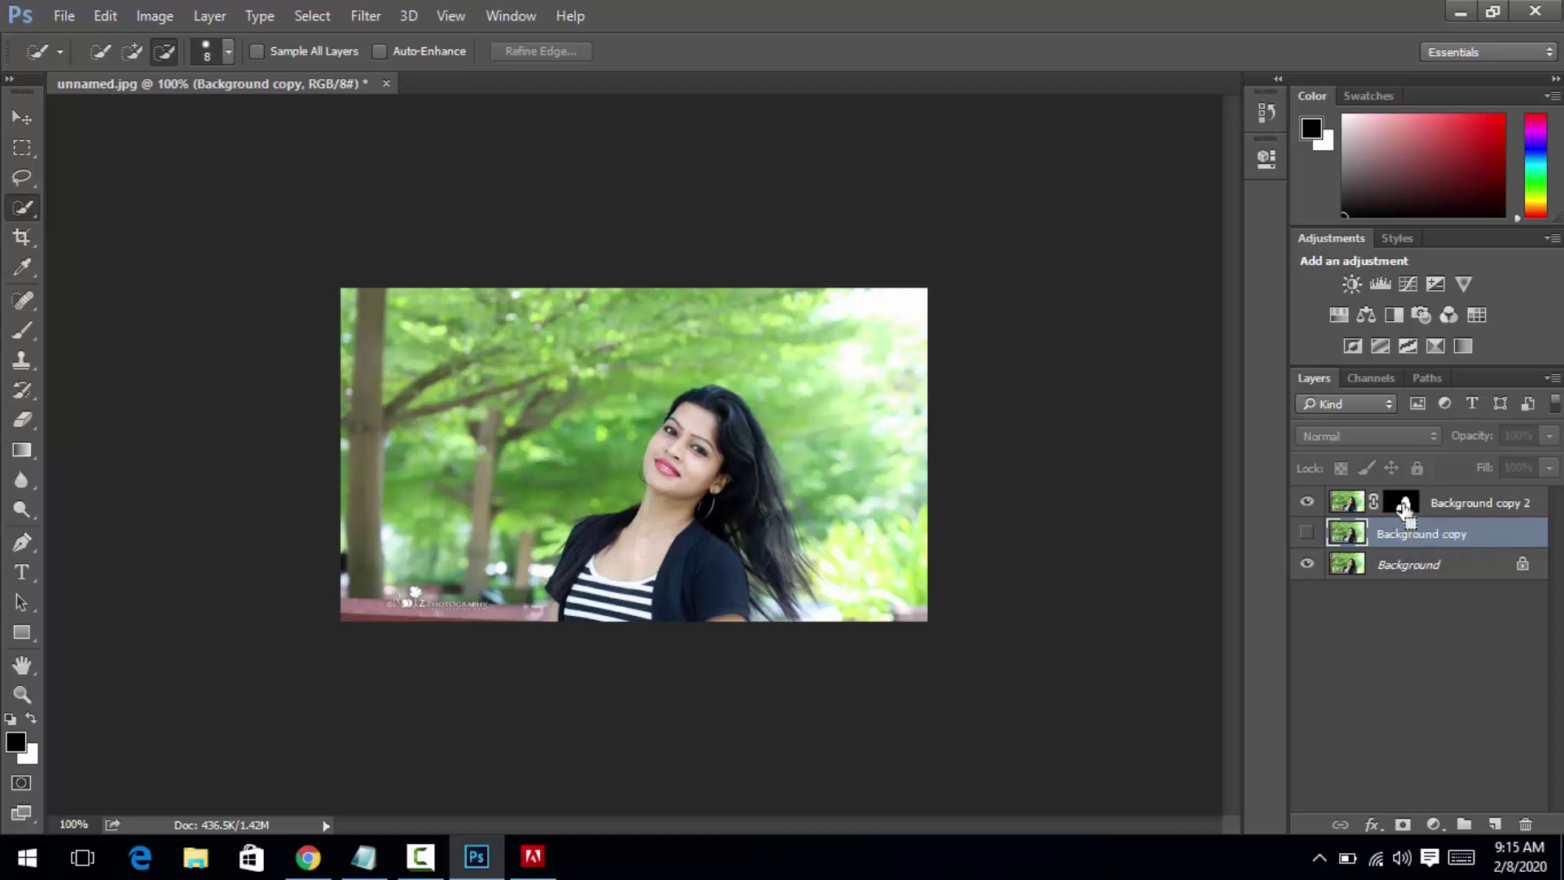
Ctrl-click Background copy 2's mask thumbnail to load the woman's outline as a selection
{"action": "left_click", "coordinate": [1404, 509], "text": "ctrl"}
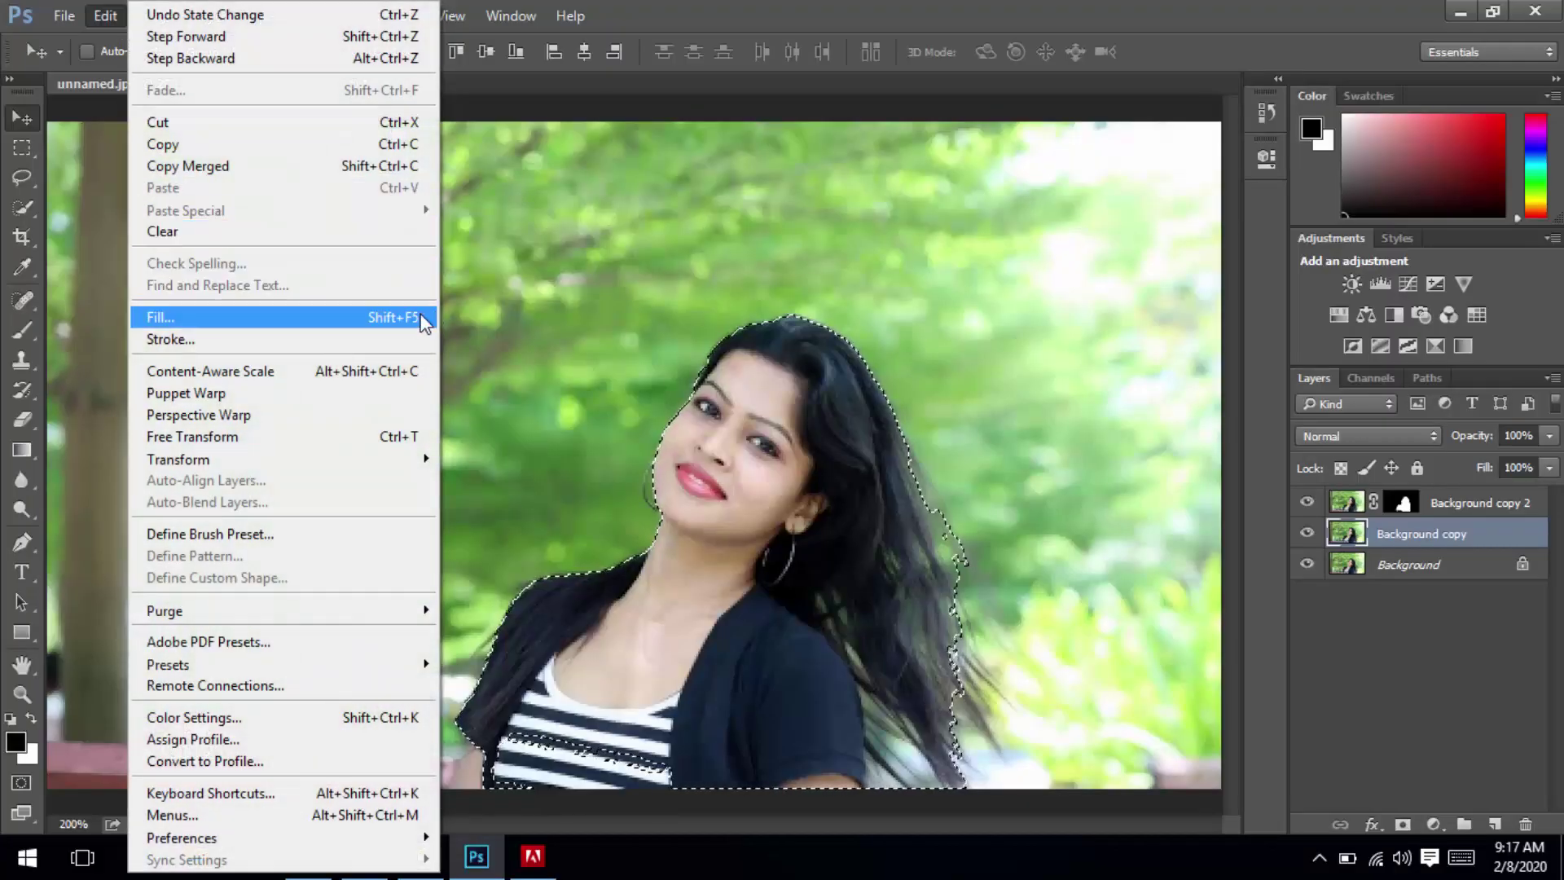
Fill the woman's selection on Background copy with Content-Aware fill
{"action": "left_click", "coordinate": [409, 316]}
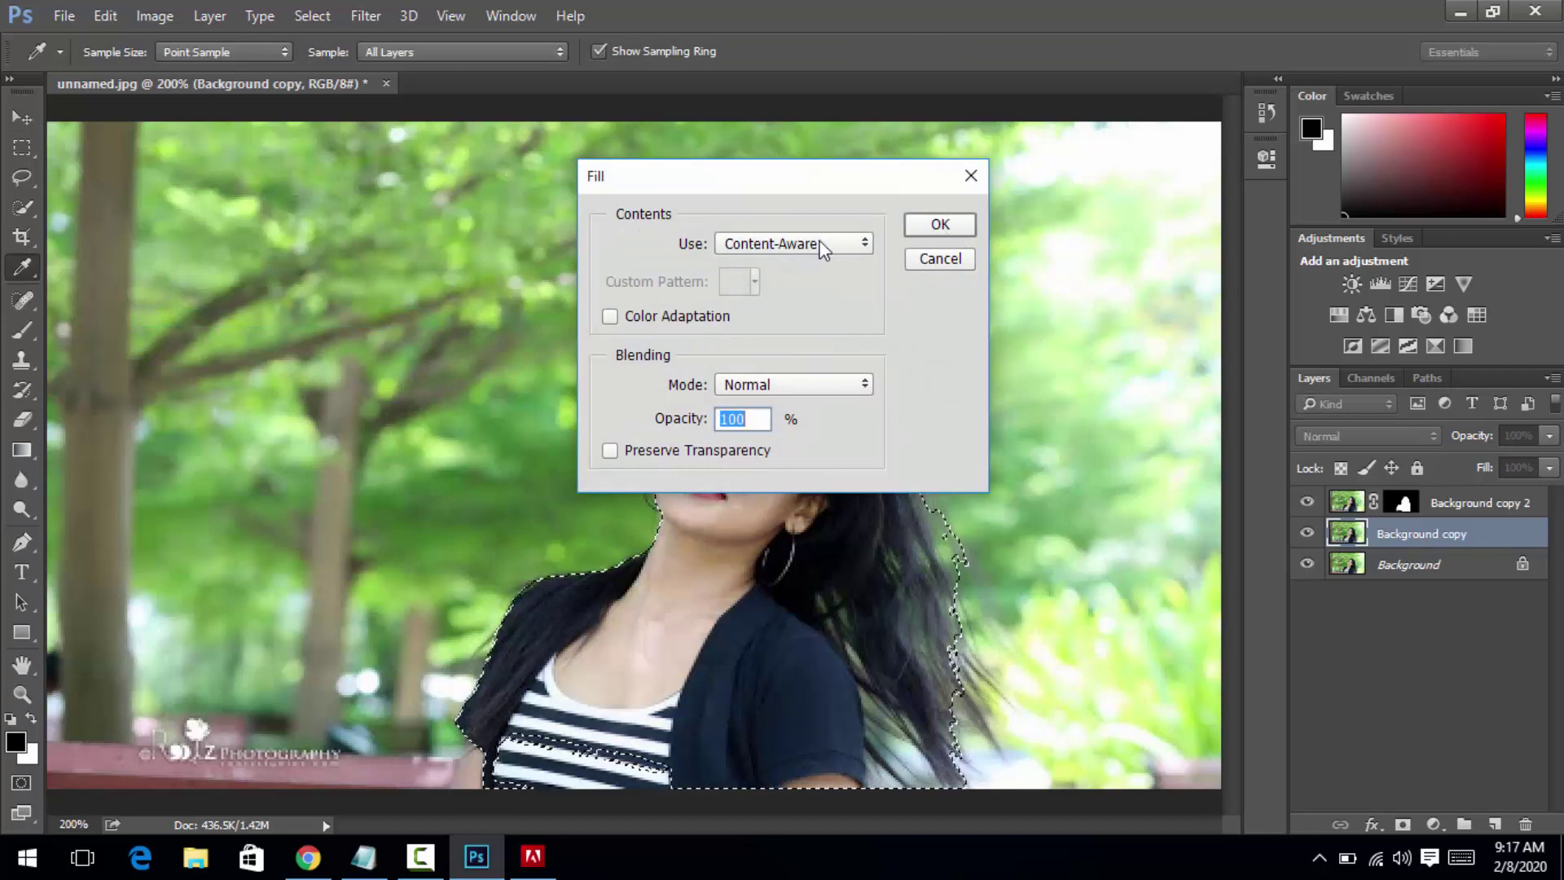
{"action": "left_click", "coordinate": [947, 219]}
{"action": "key", "text": "v"}
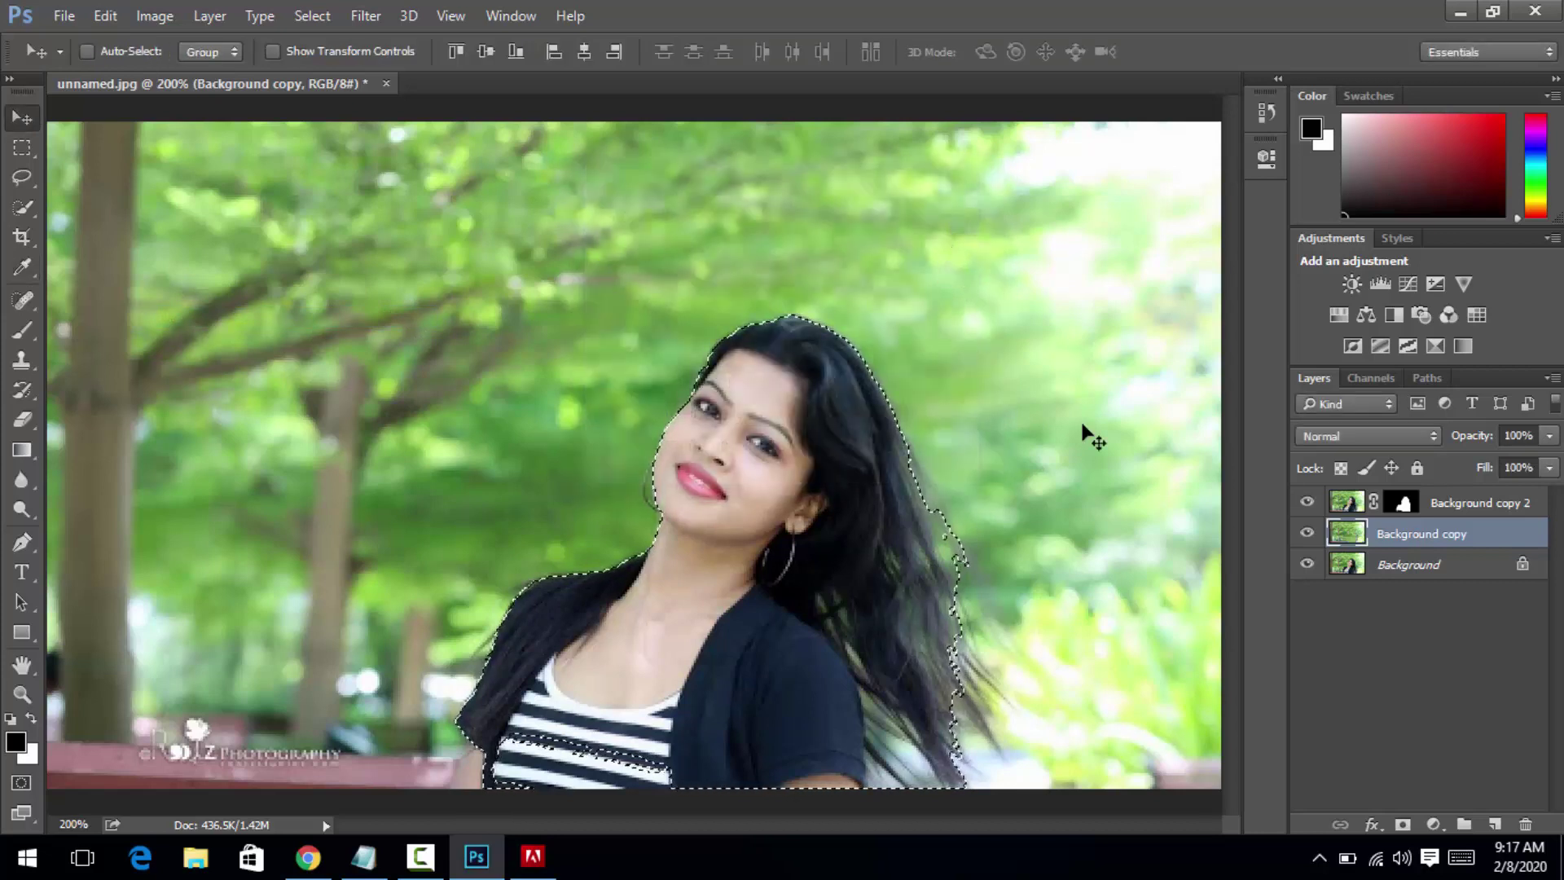
Hide Background copy 2 and deselect to inspect the filled background
{"action": "left_click", "coordinate": [1306, 503]}
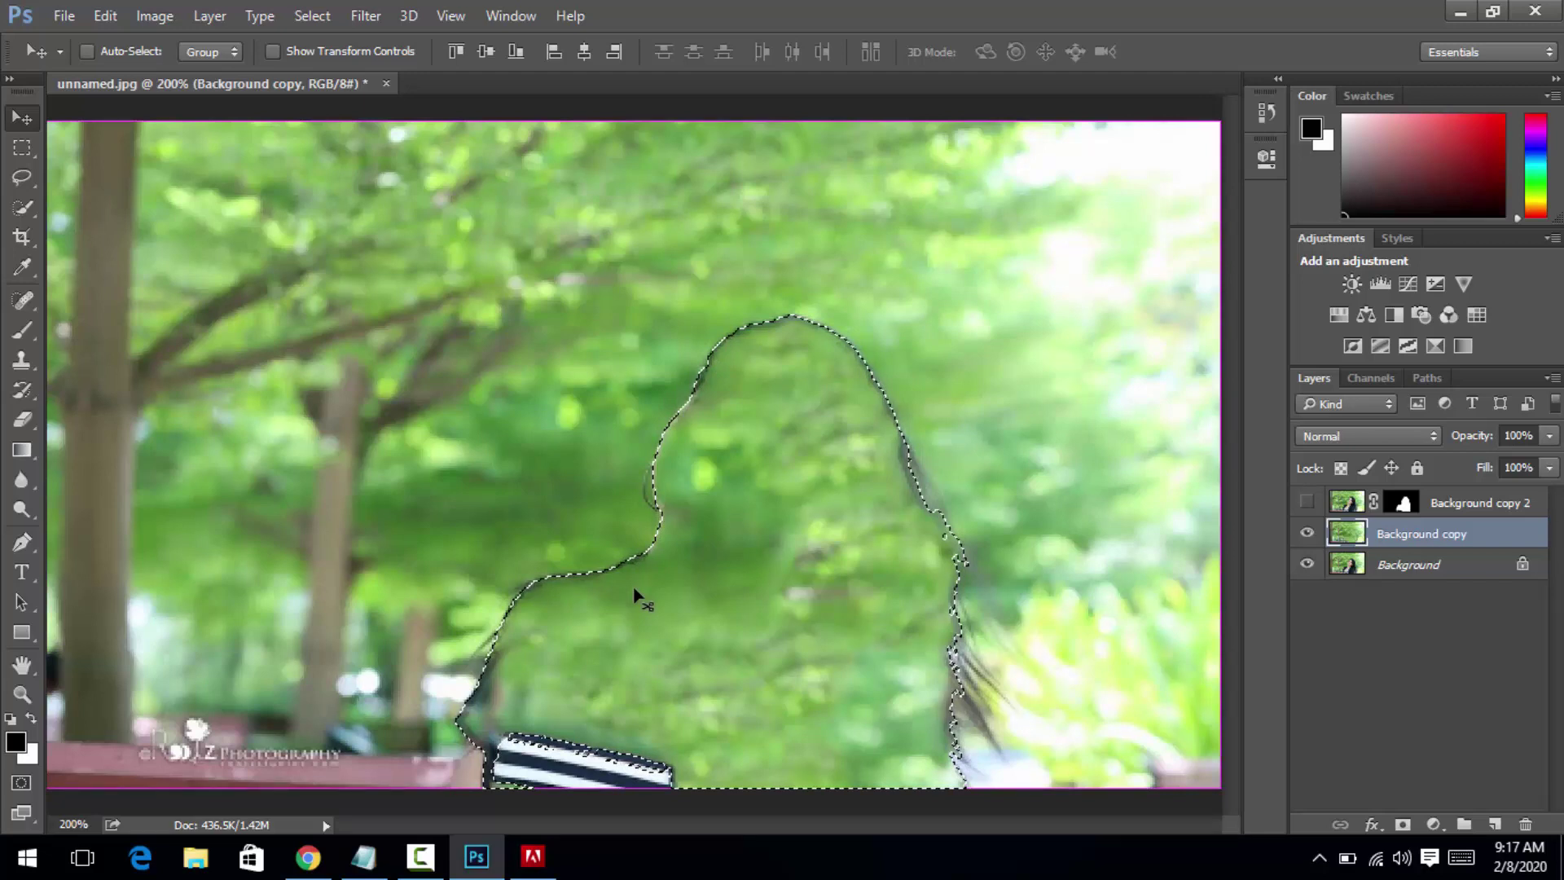
{"action": "key", "text": "ctrl+d"}
{"action": "left_click", "coordinate": [422, 856]}
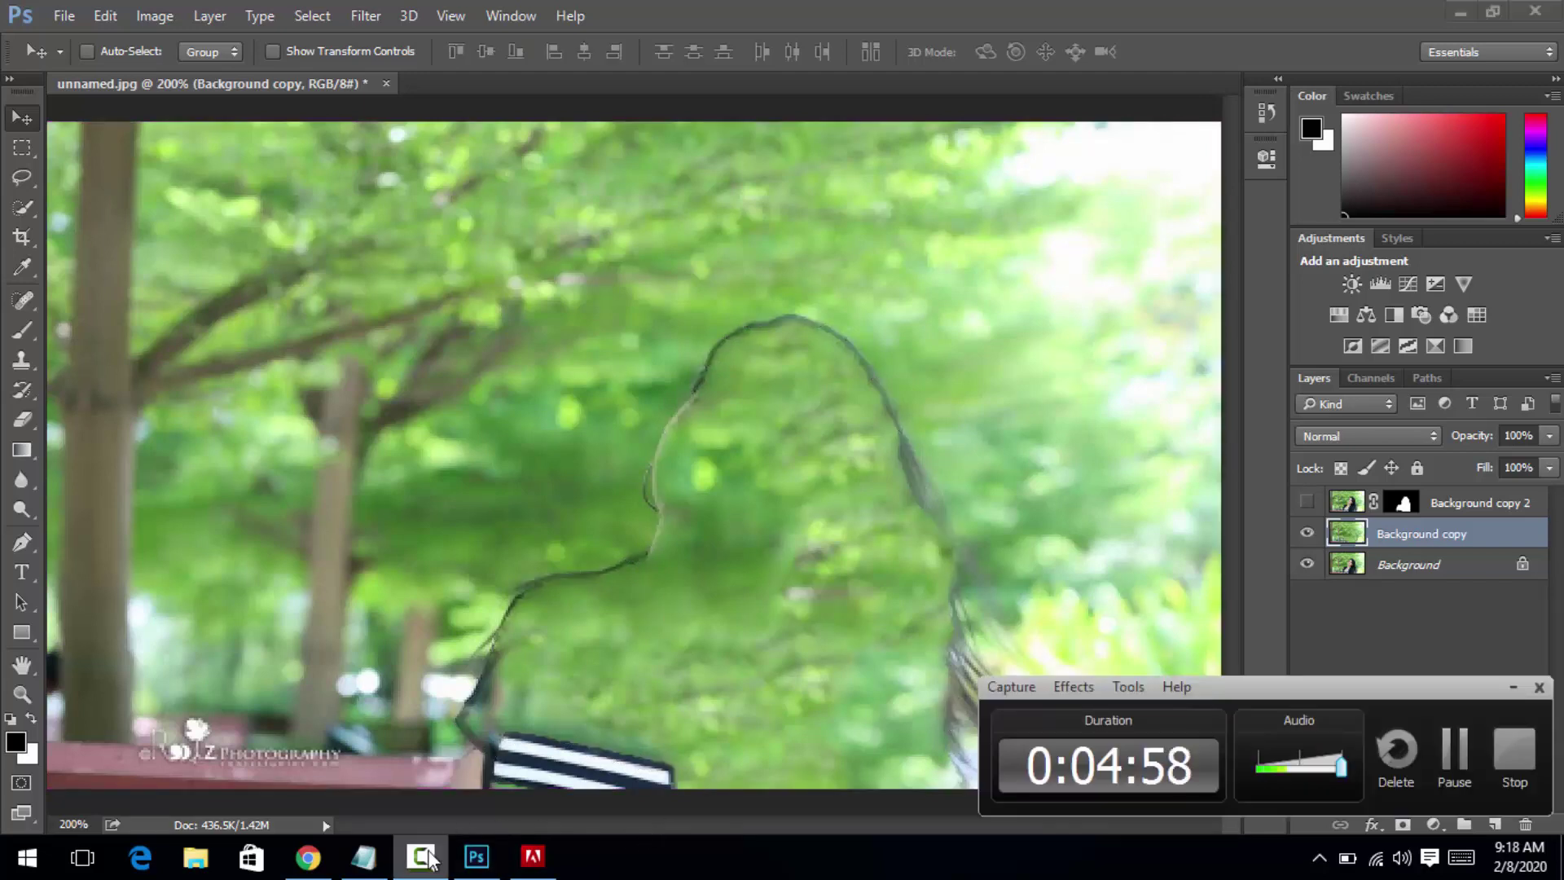
{"action": "left_click", "coordinate": [429, 861]}
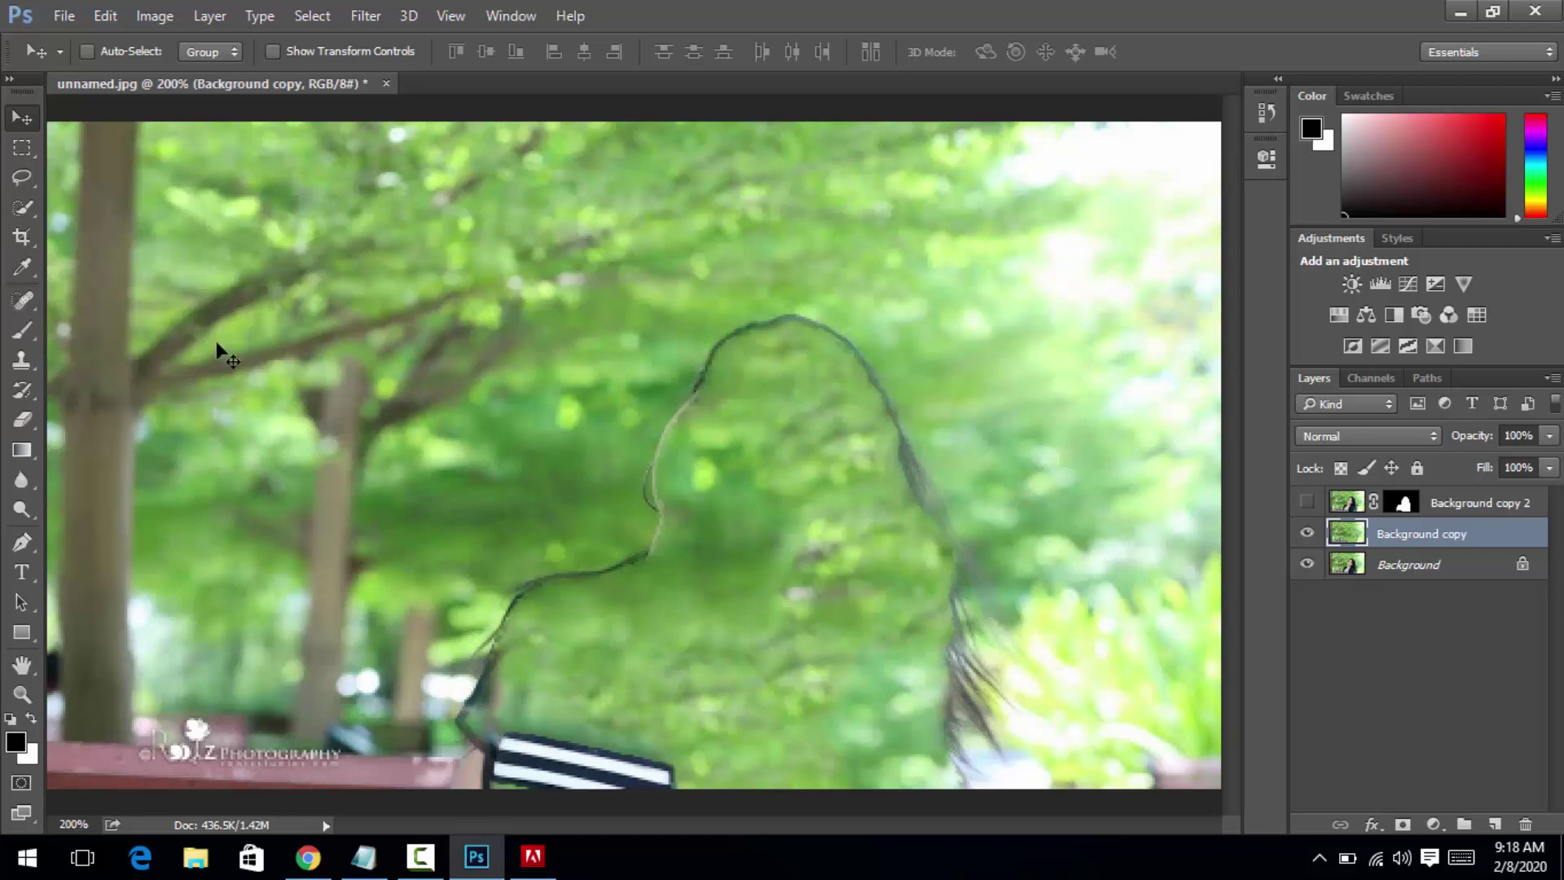
{"action": "left_click", "coordinate": [27, 305]}
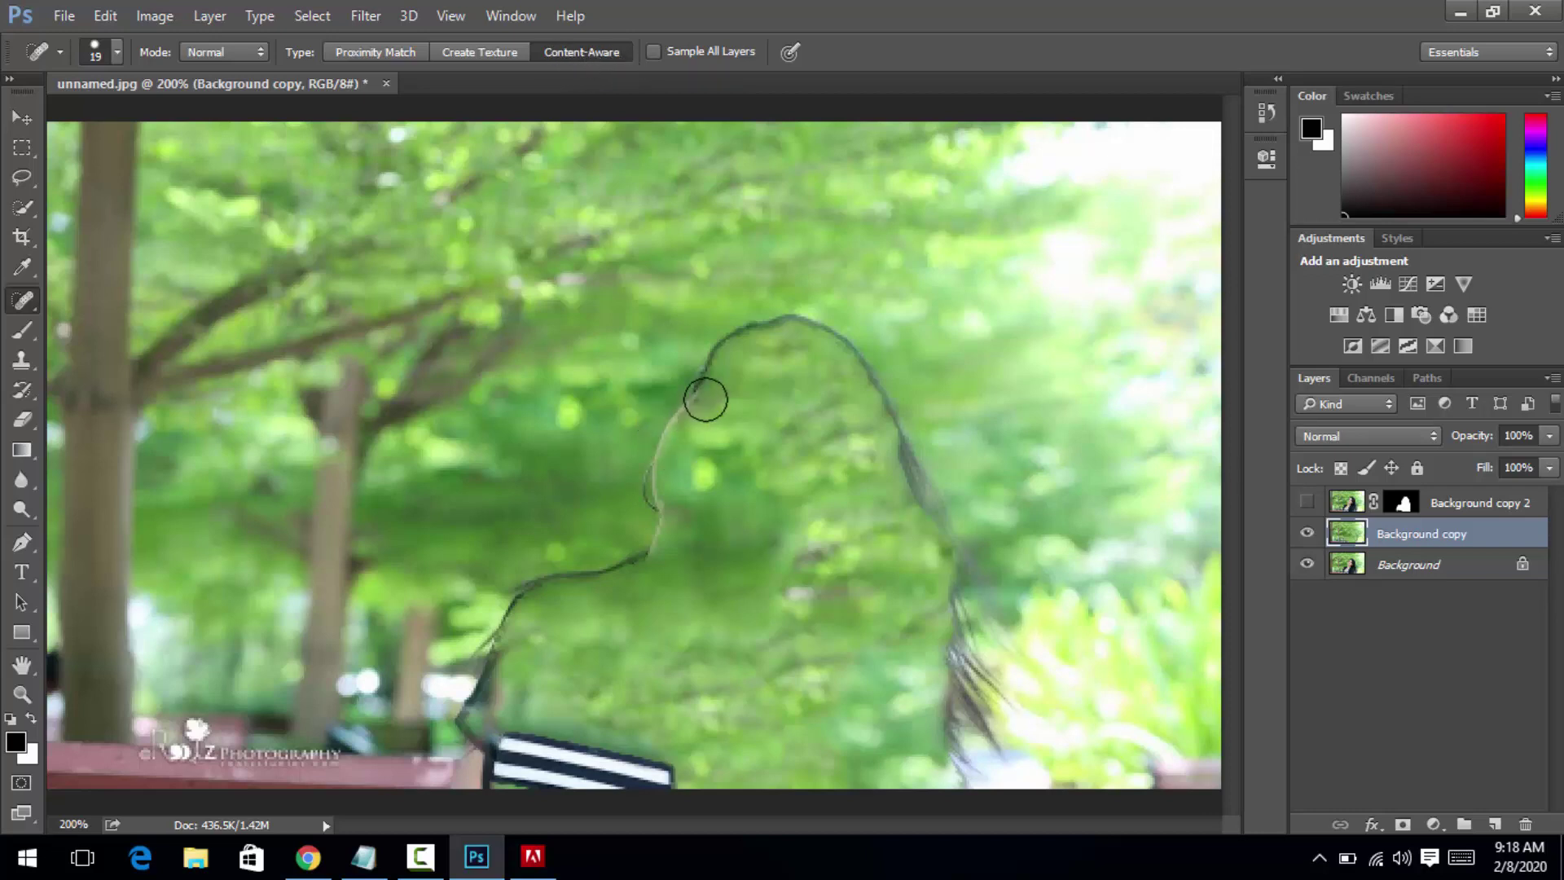
Heal away the head outline and the leftover hair strands on the right
{"action": "left_click_drag", "start_coordinate": [727, 342], "coordinate": [643, 449]}
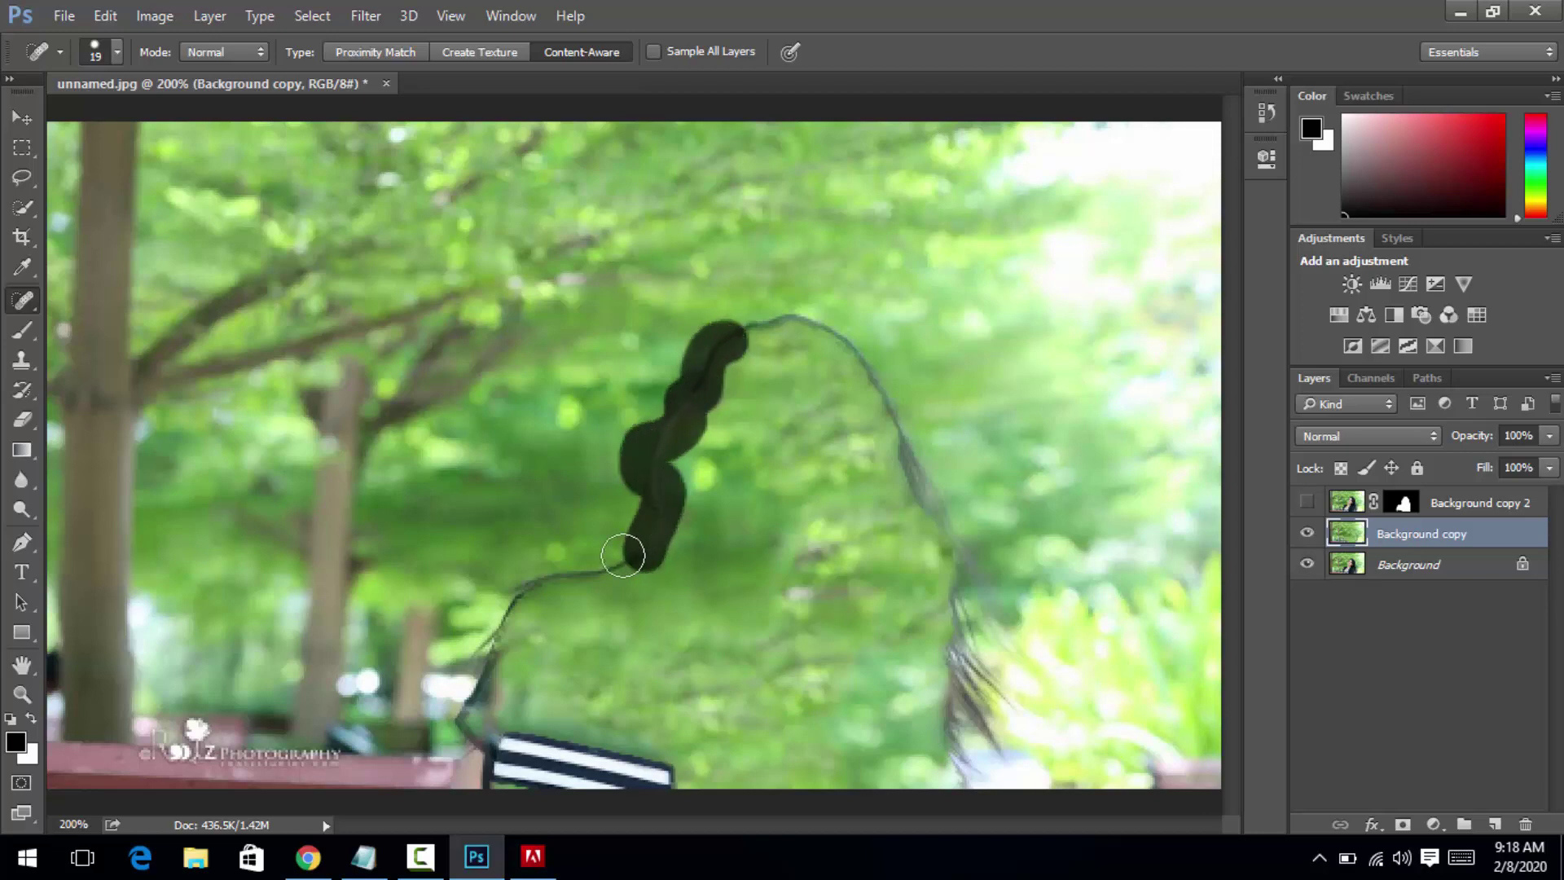
{"action": "left_click_drag", "start_coordinate": [642, 450], "coordinate": [636, 558]}
{"action": "left_click_drag", "start_coordinate": [731, 313], "coordinate": [878, 339]}
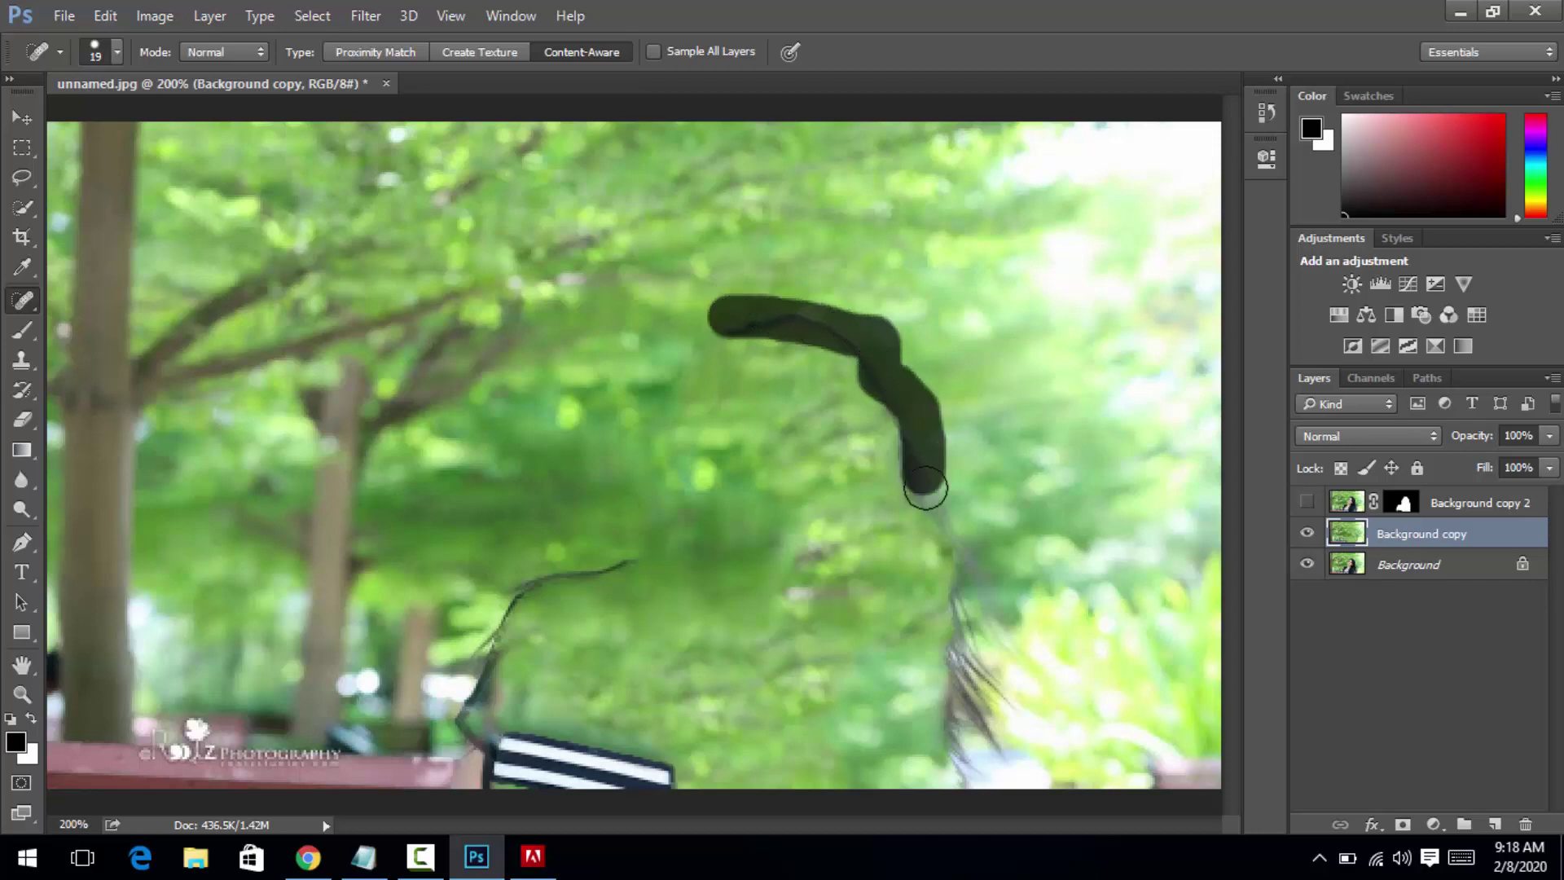
{"action": "left_click_drag", "start_coordinate": [878, 340], "coordinate": [941, 510]}
{"action": "left_click_drag", "start_coordinate": [862, 417], "coordinate": [970, 619]}
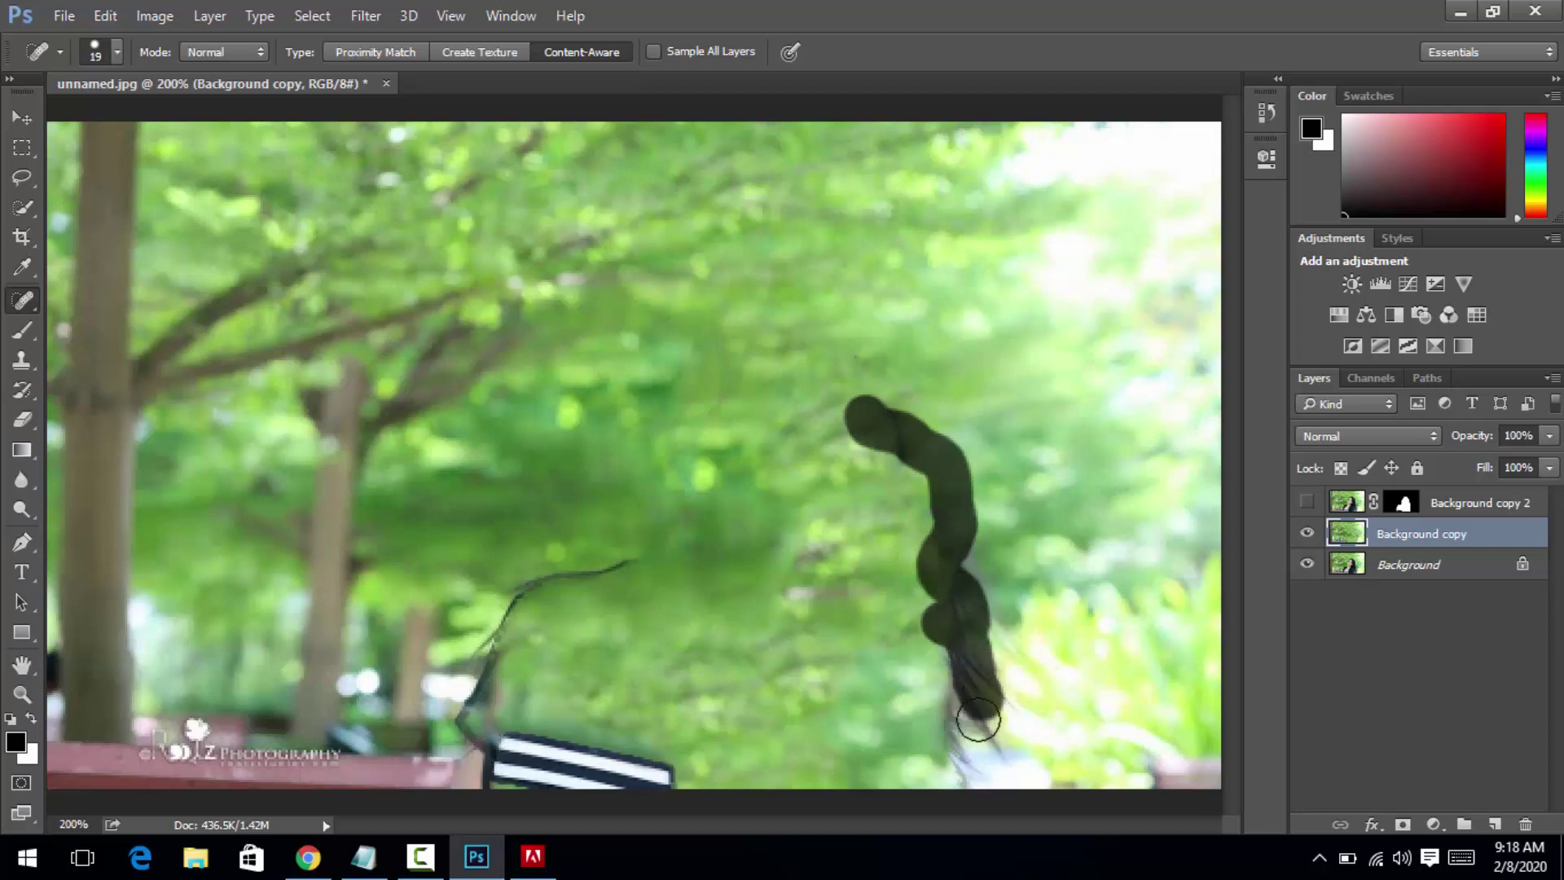
{"action": "left_click_drag", "start_coordinate": [969, 619], "coordinate": [974, 737]}
{"action": "mouse_move", "coordinate": [953, 654]}
{"action": "left_mouse_down"}
{"action": "mouse_move", "coordinate": [1002, 760]}
{"action": "mouse_move", "coordinate": [1033, 756]}
{"action": "left_mouse_up"}
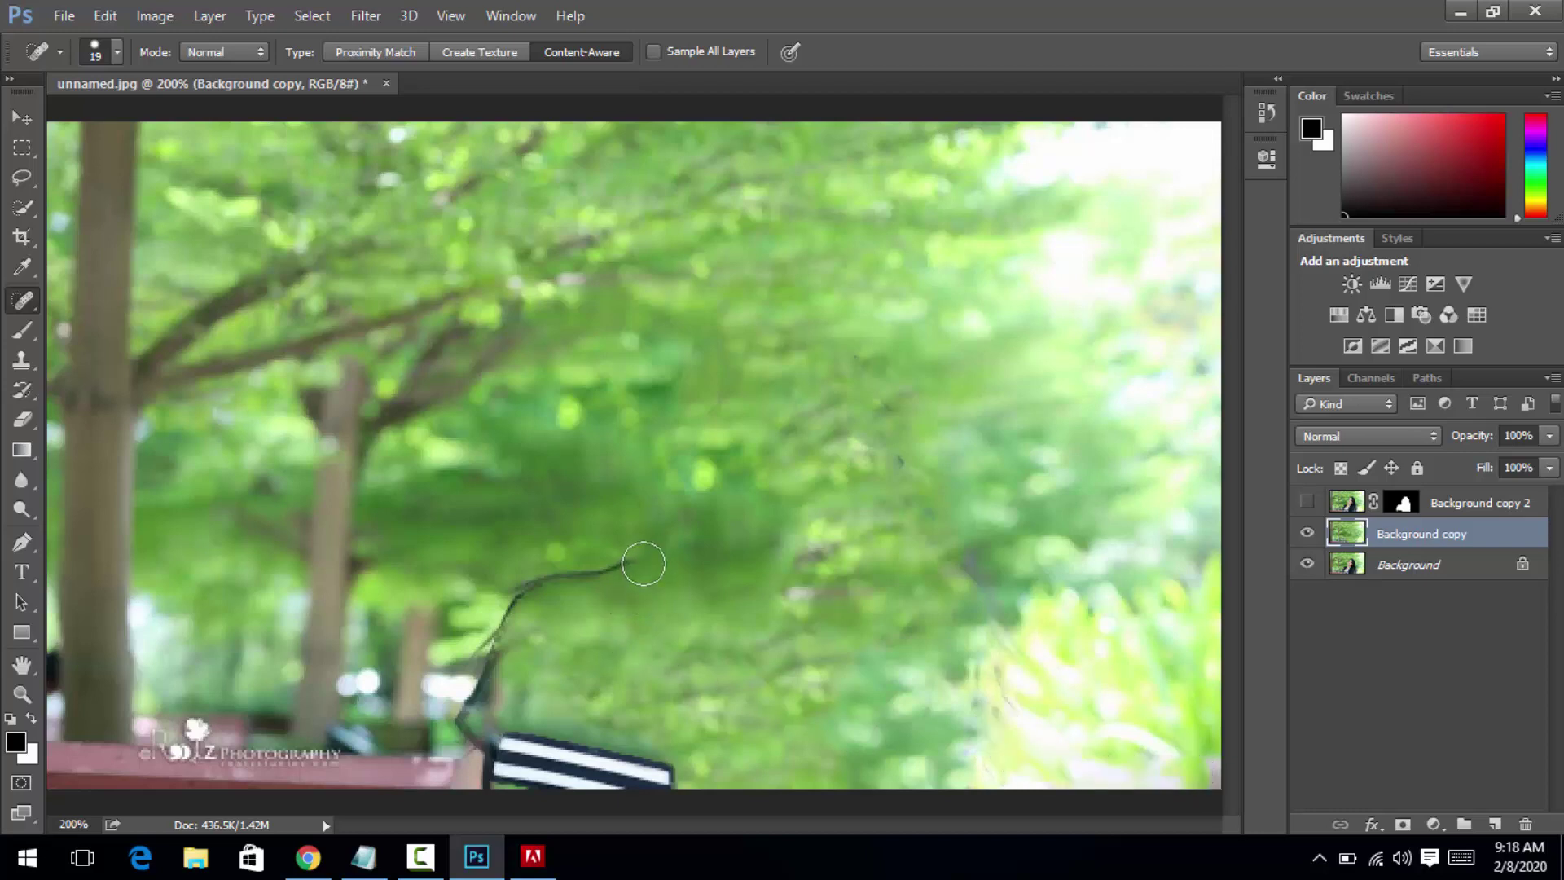
Heal the remaining left outline and striped shirt remnants along the bottom edge
{"action": "mouse_move", "coordinate": [650, 559]}
{"action": "left_mouse_down"}
{"action": "mouse_move", "coordinate": [539, 586]}
{"action": "mouse_move", "coordinate": [491, 674]}
{"action": "left_mouse_up"}
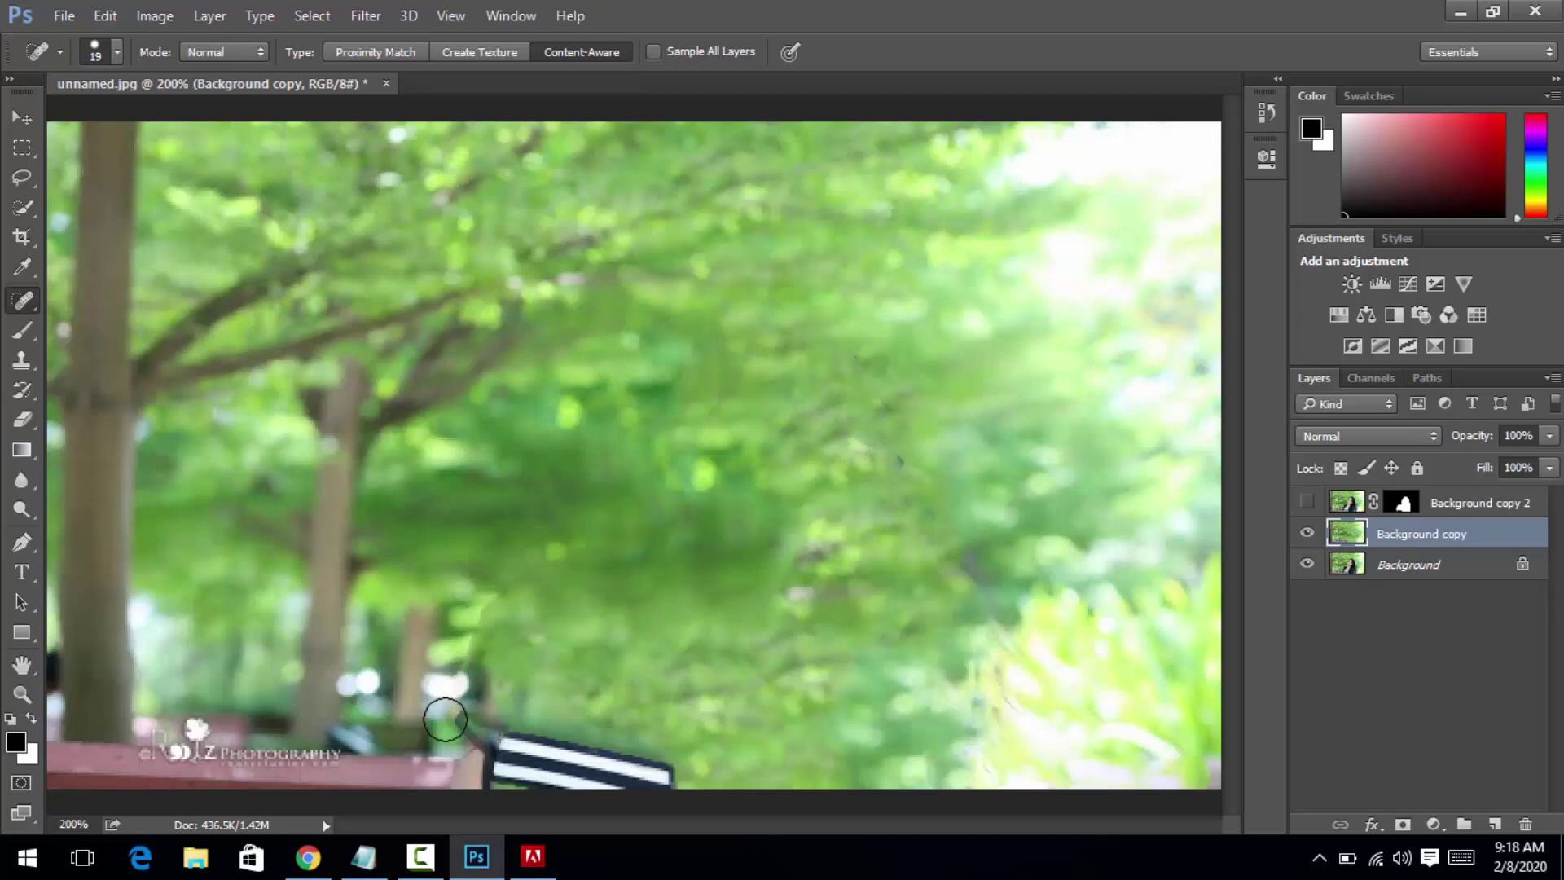
{"action": "left_click_drag", "start_coordinate": [444, 713], "coordinate": [682, 786]}
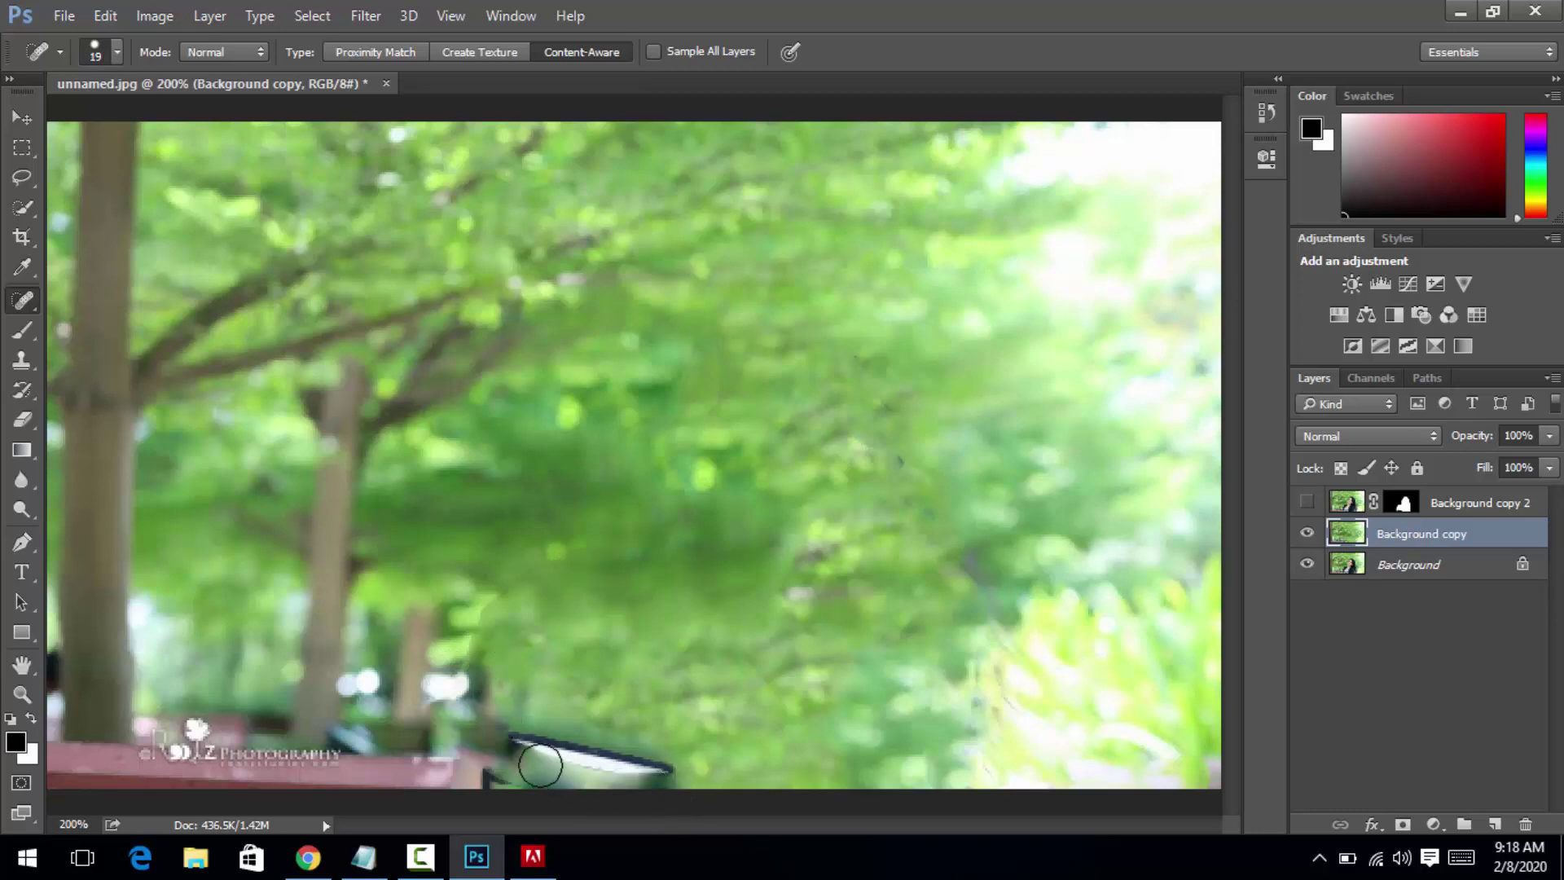
{"action": "left_click_drag", "start_coordinate": [481, 752], "coordinate": [664, 776]}
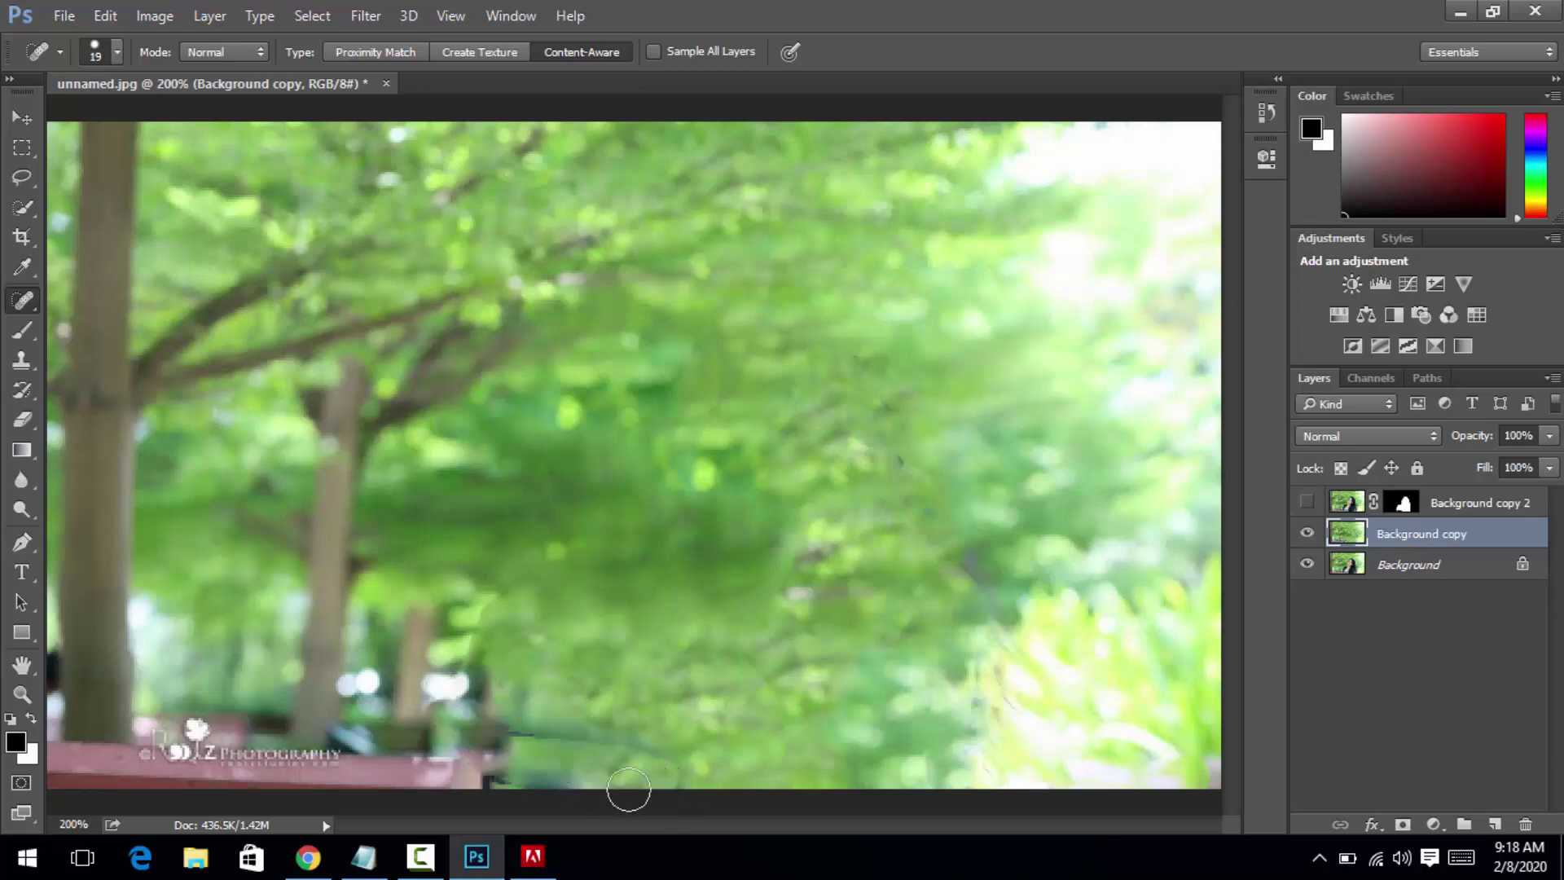
{"action": "left_click_drag", "start_coordinate": [489, 783], "coordinate": [600, 821]}
{"action": "left_click", "coordinate": [517, 737]}
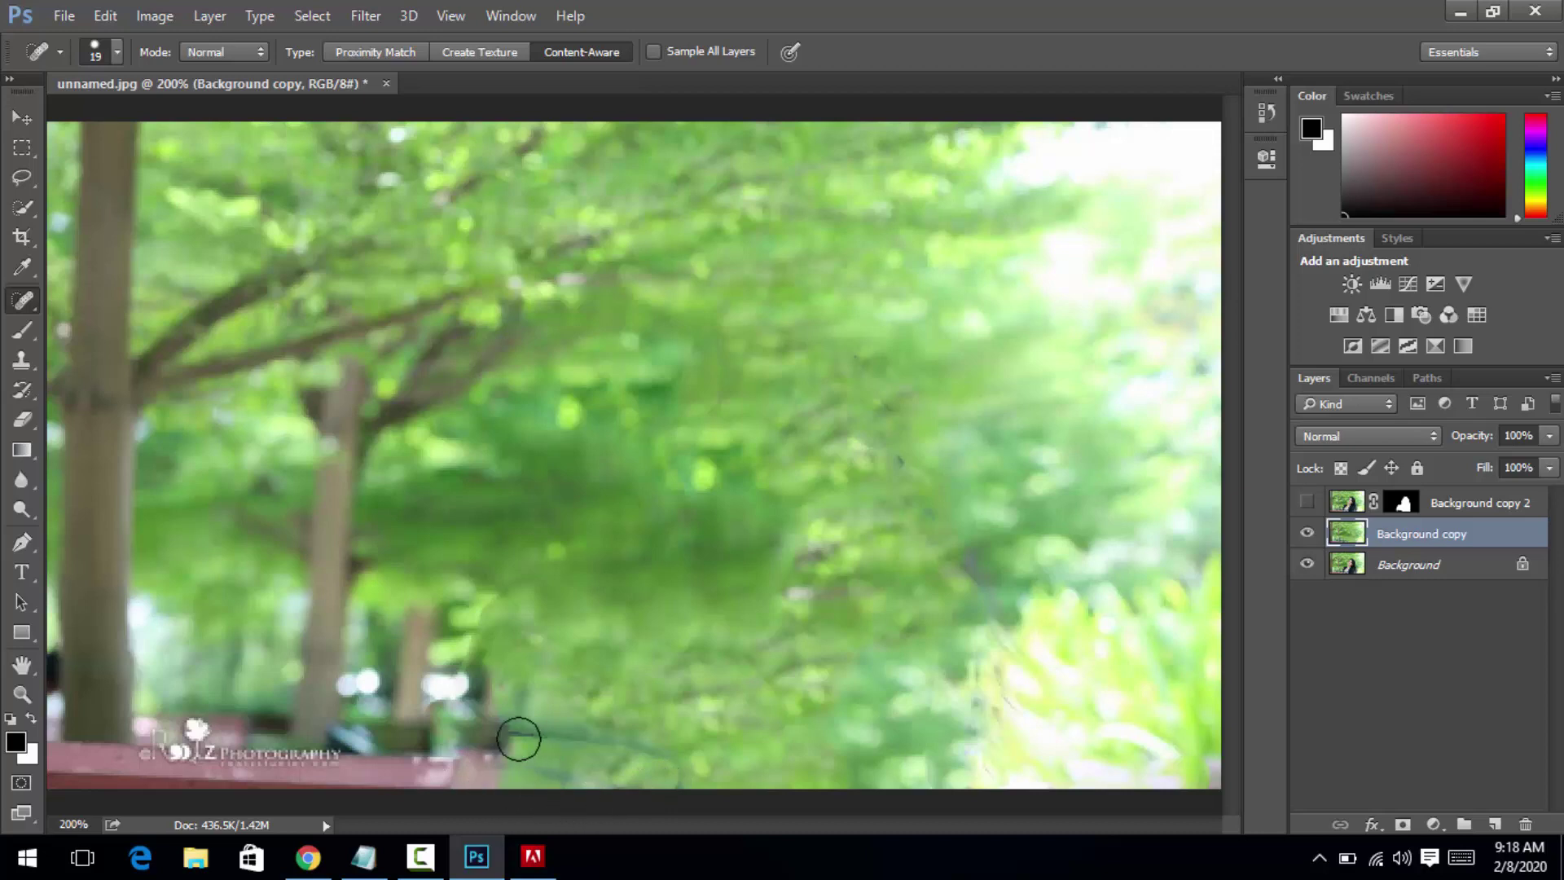
{"action": "left_click_drag", "start_coordinate": [477, 735], "coordinate": [640, 766]}
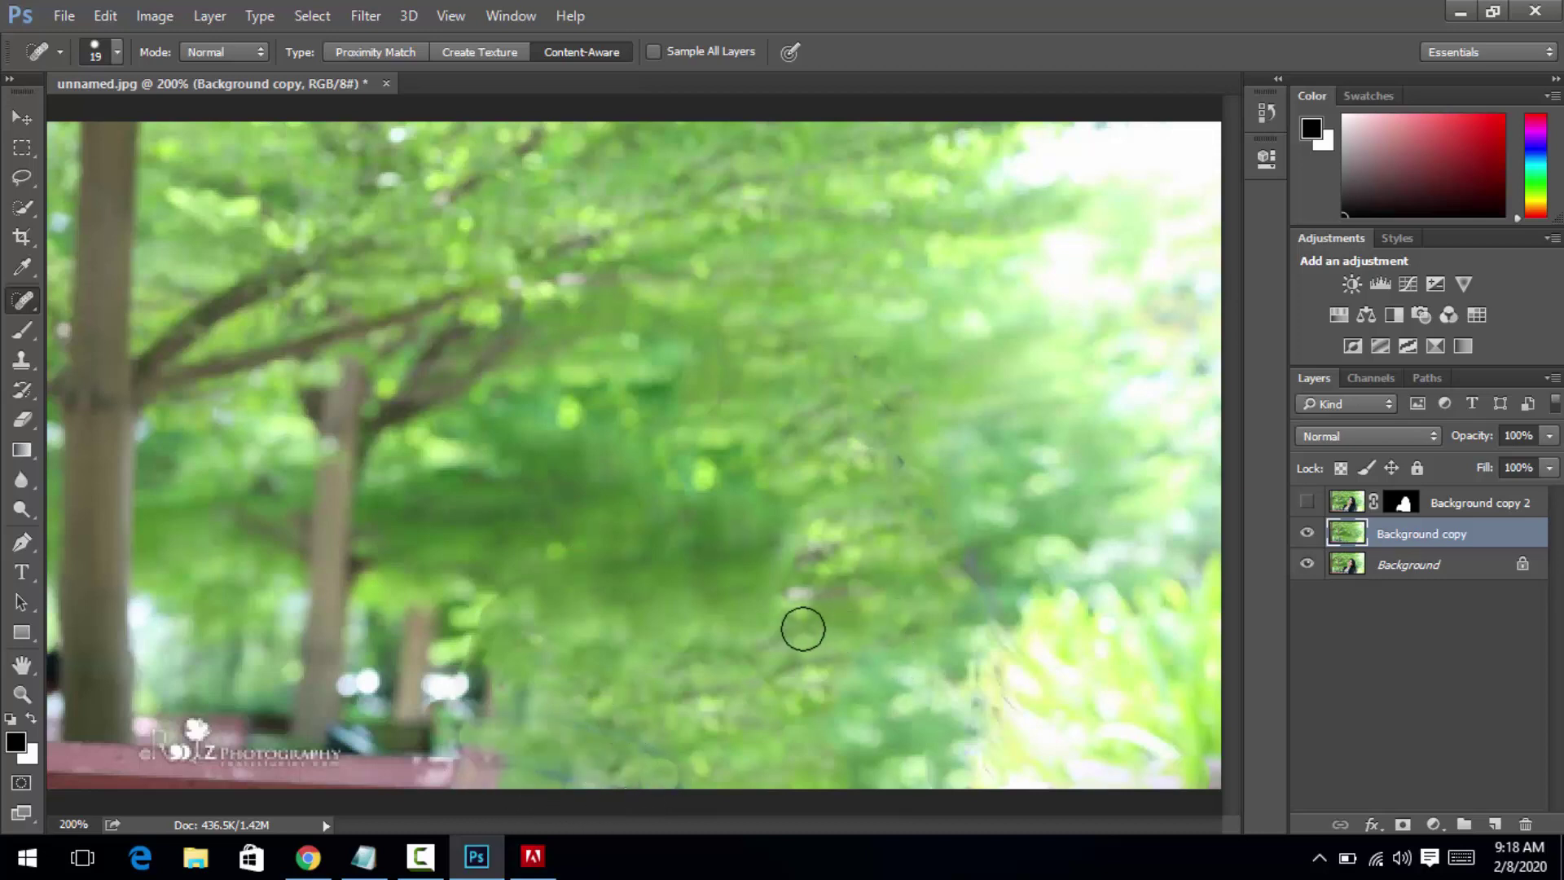
Toggle Background copy 2's visibility to compare the cleanup, leaving it hidden
{"action": "left_click", "coordinate": [1307, 503]}
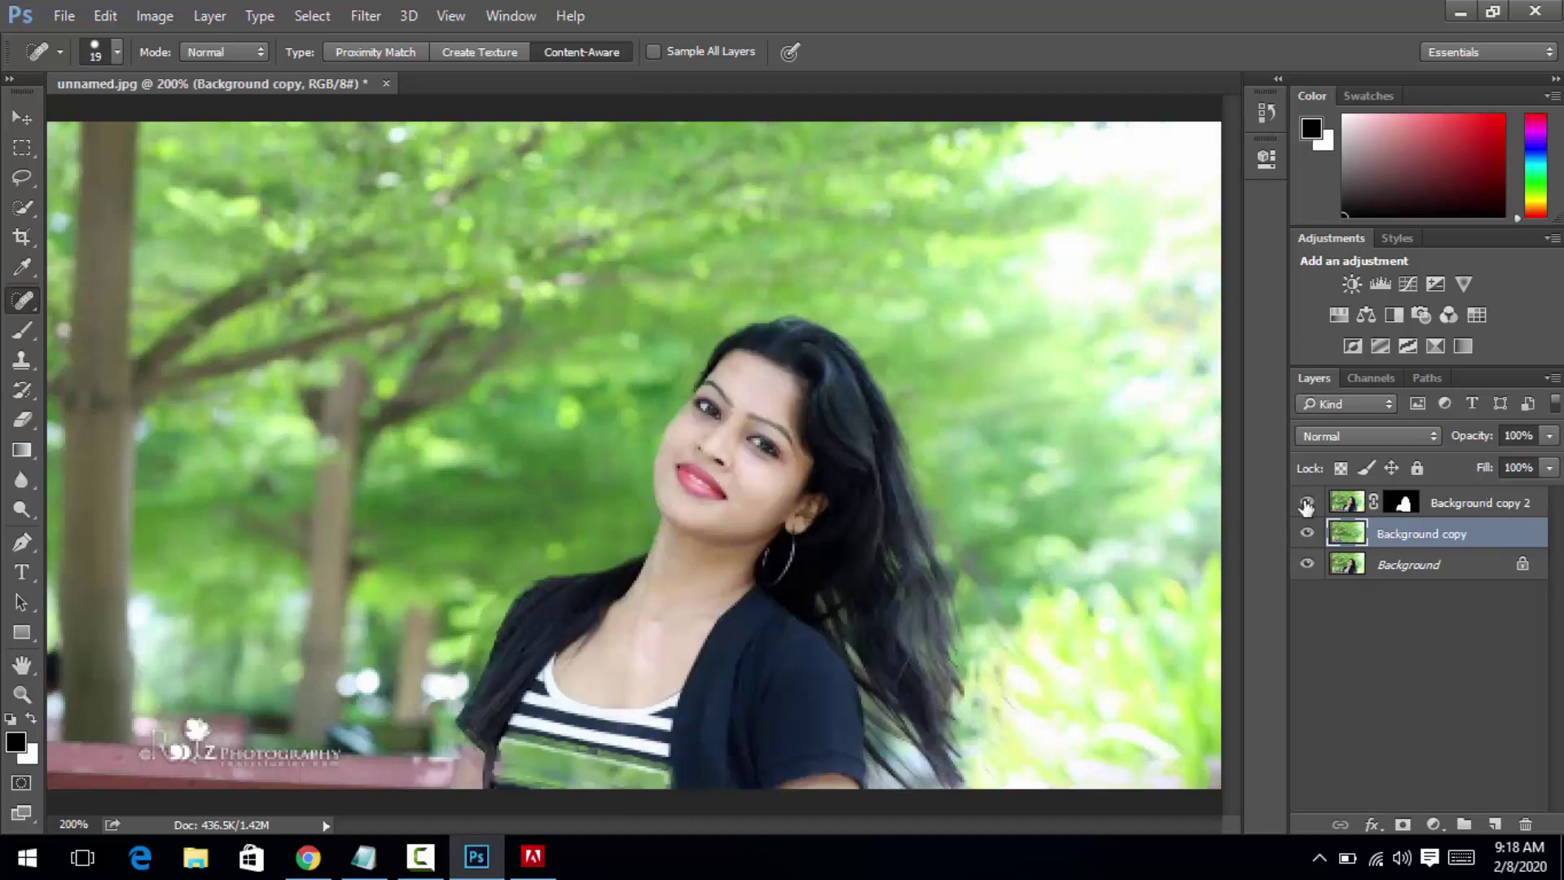
{"action": "left_click", "coordinate": [1307, 502]}
{"action": "left_click", "coordinate": [1307, 503]}
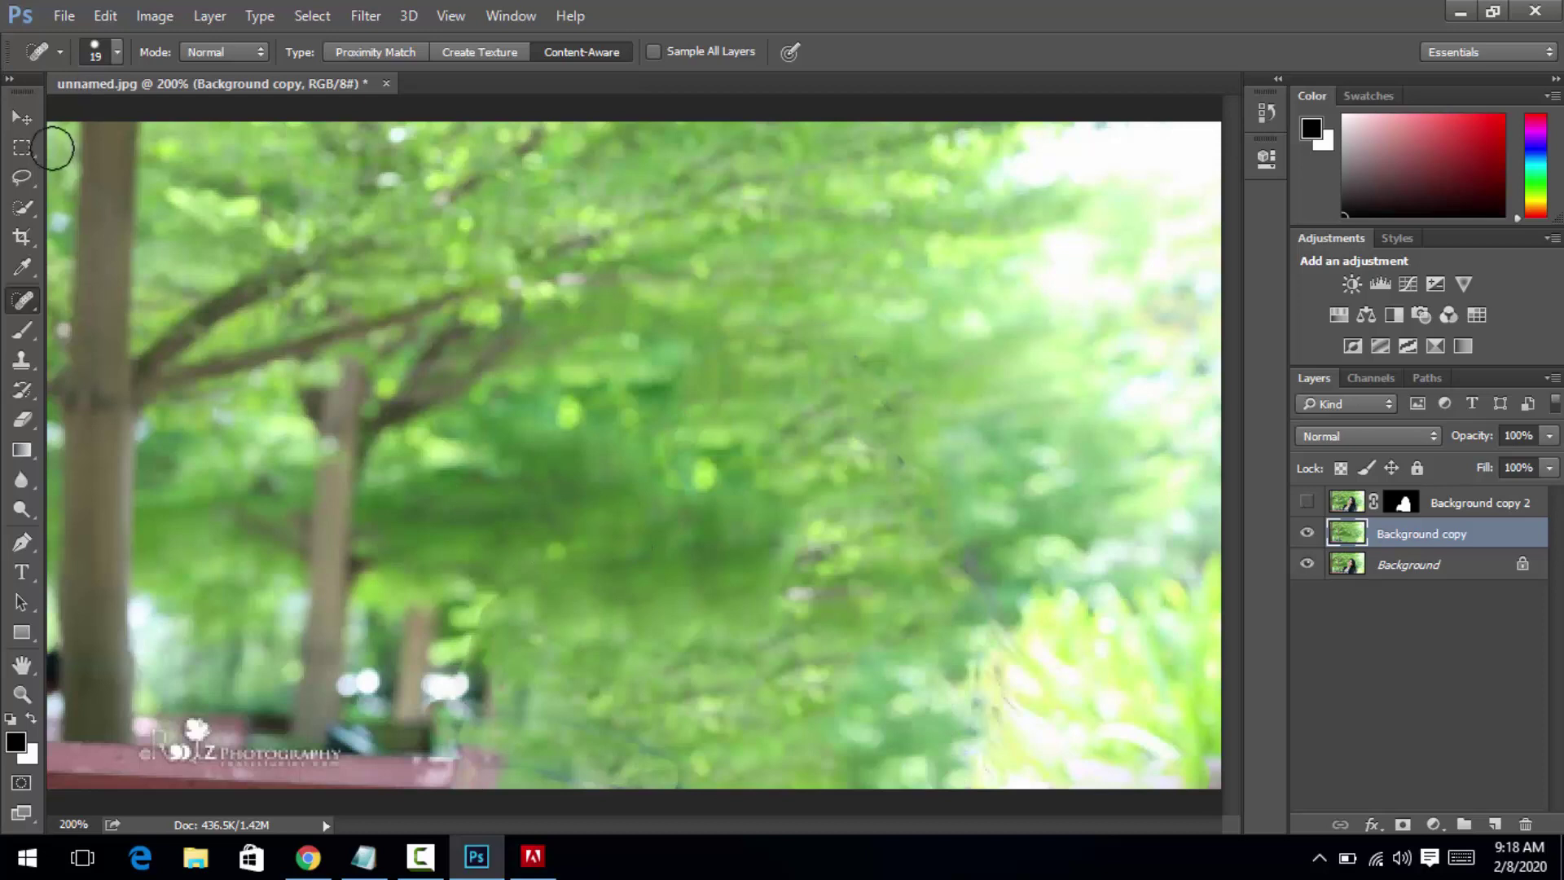
Apply a Blur Gallery Field Blur of about 20 px to Background copy
{"action": "left_click", "coordinate": [14, 122]}
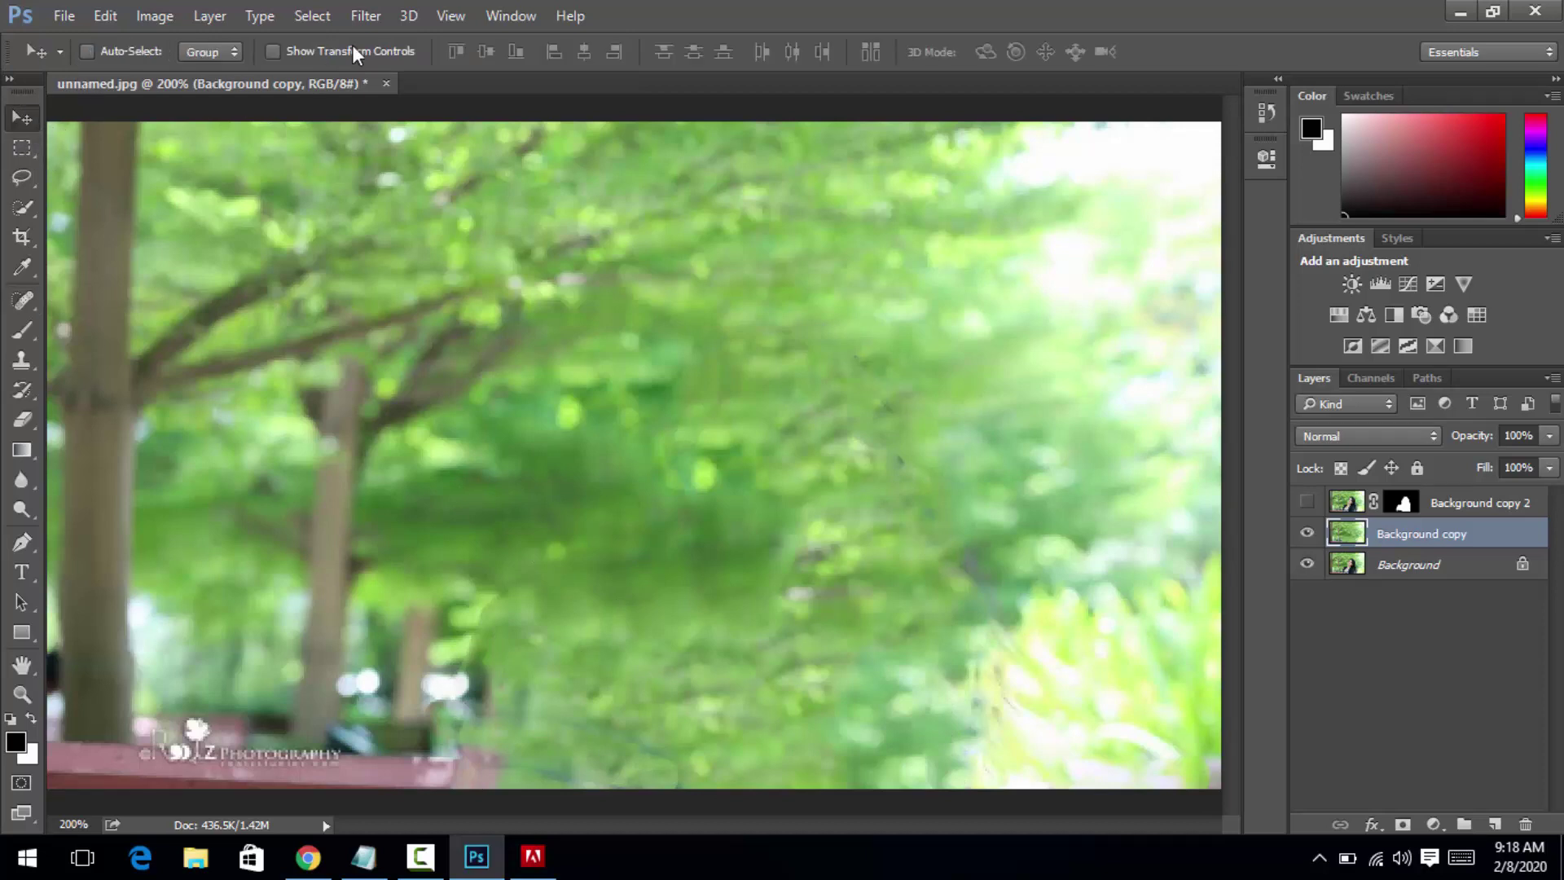
{"action": "left_click", "coordinate": [365, 21]}
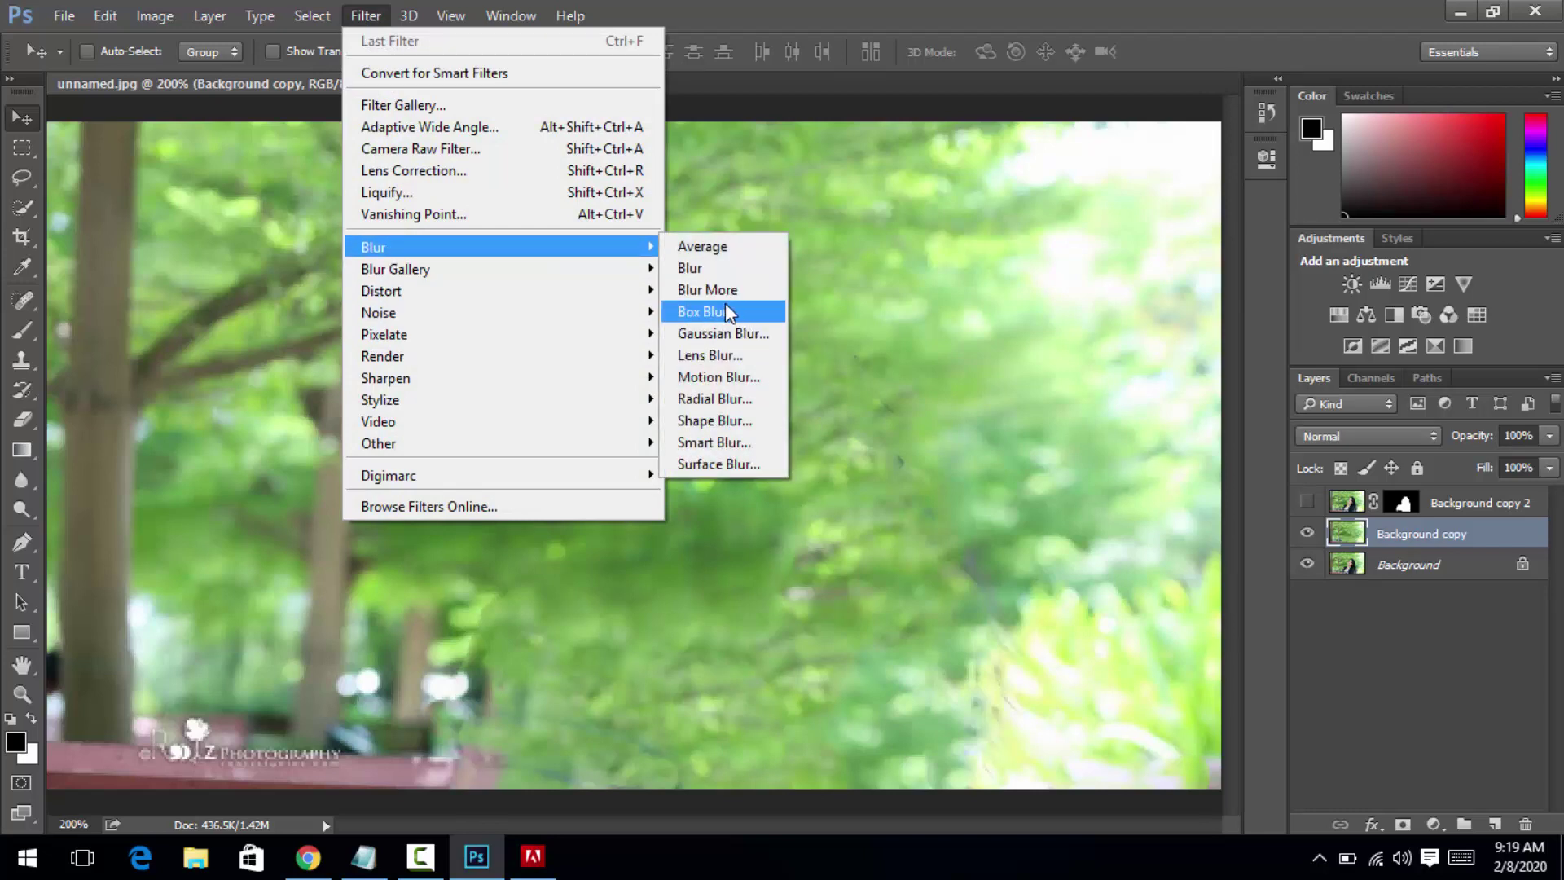
{"action": "mouse_move", "coordinate": [396, 268]}
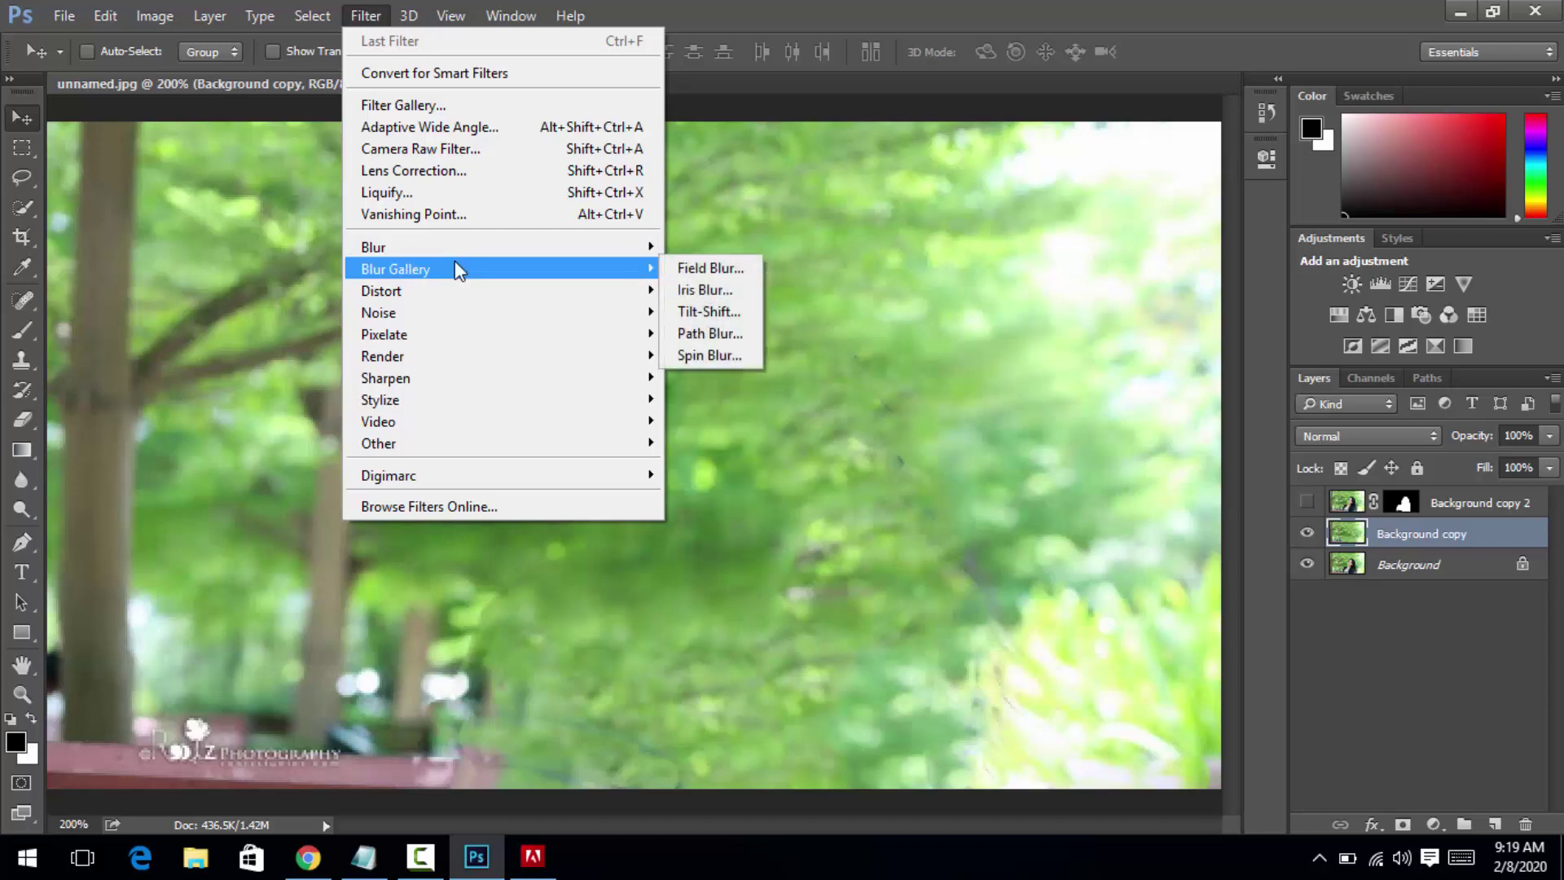
{"action": "left_click", "coordinate": [730, 313]}
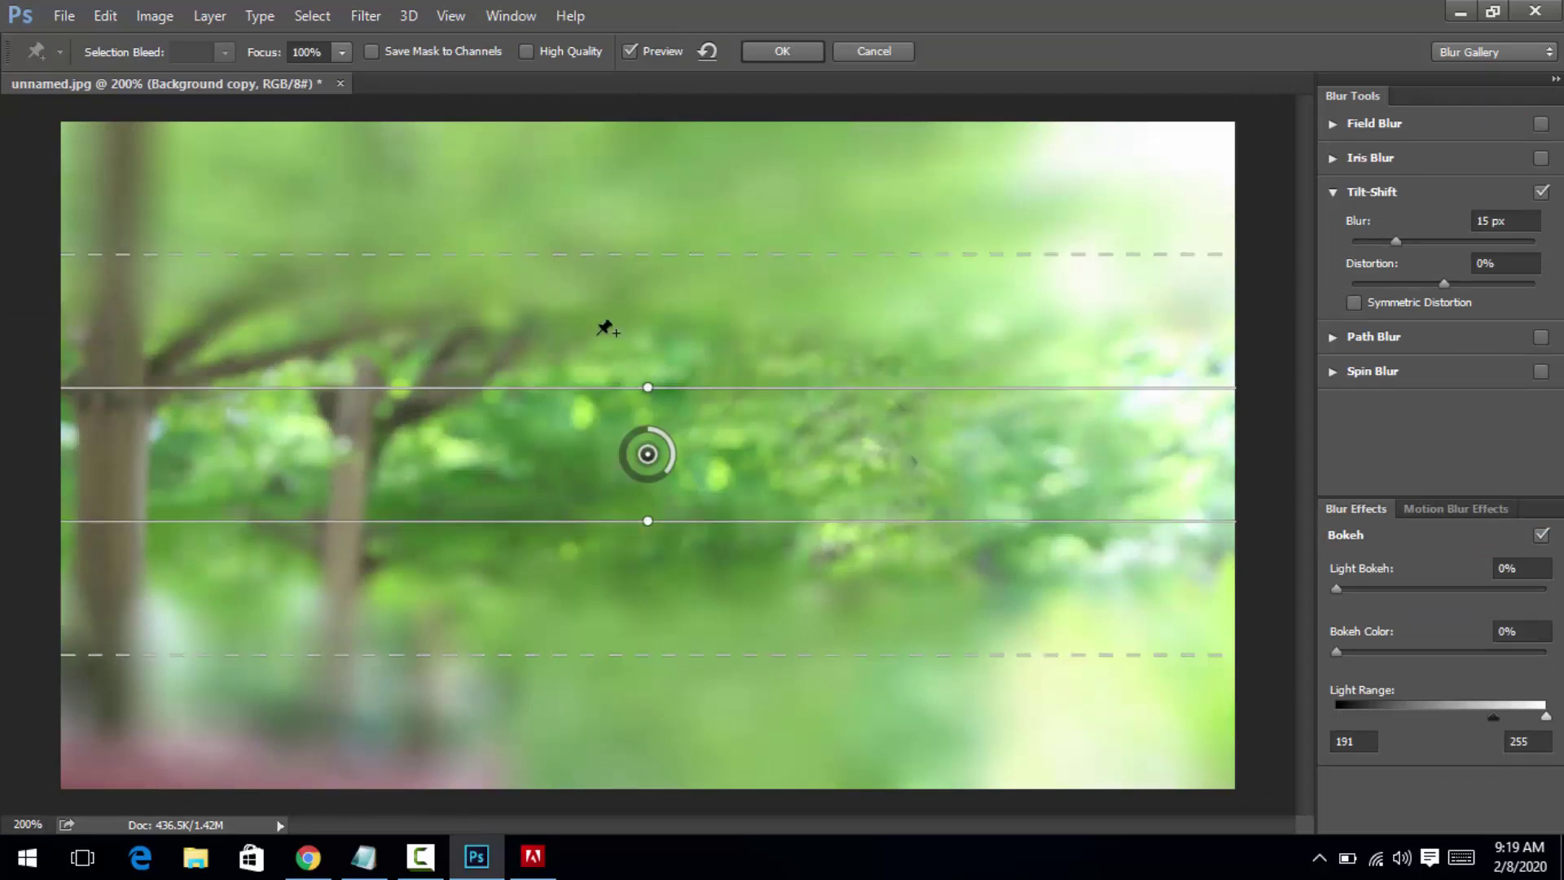
{"action": "left_click", "coordinate": [1373, 124]}
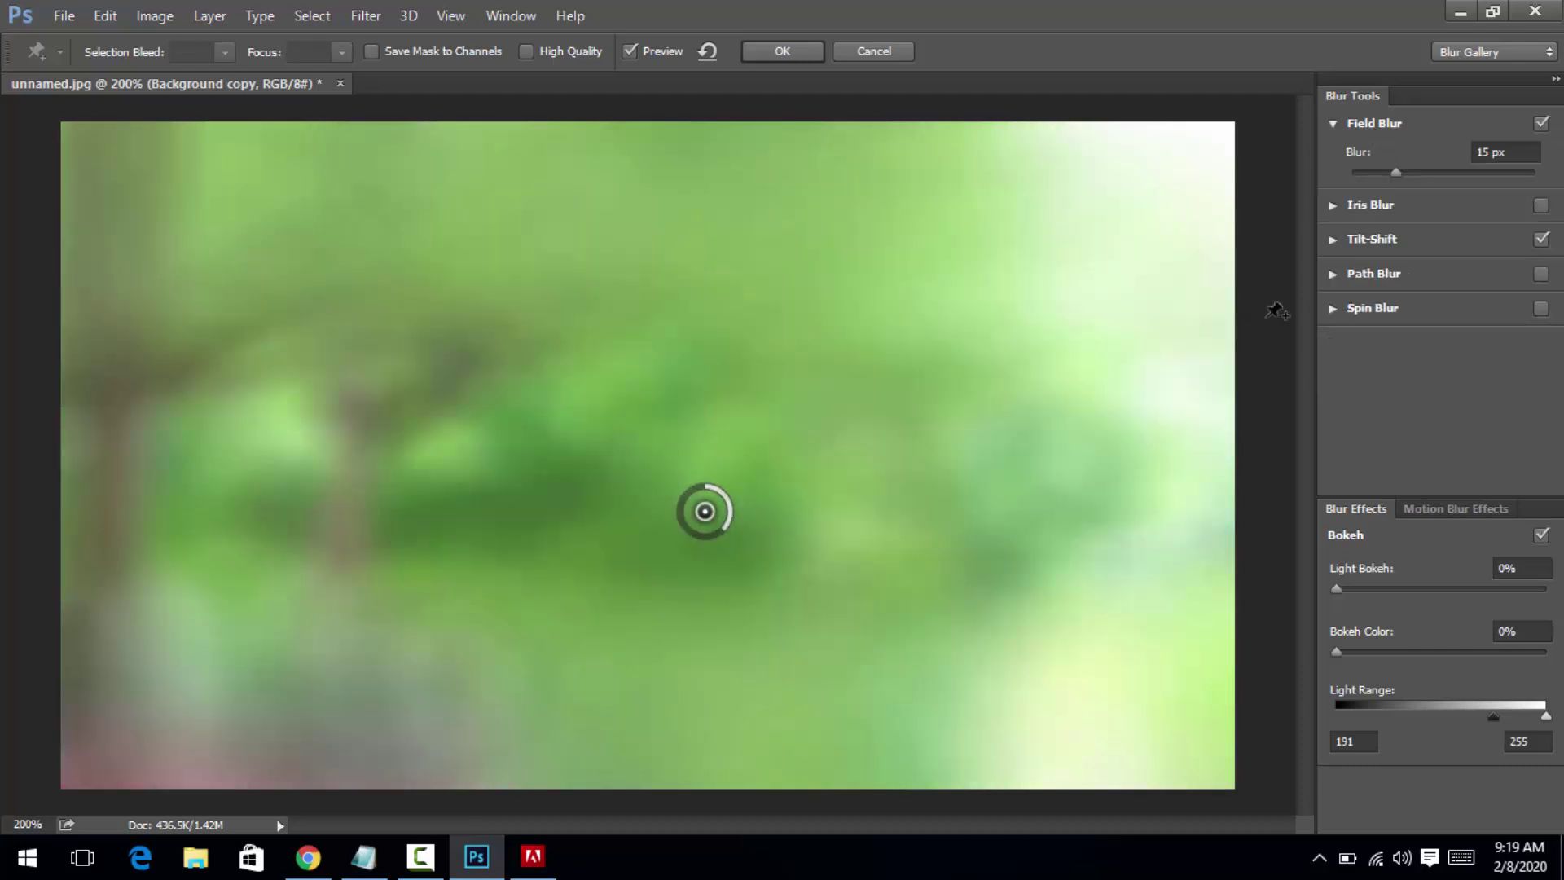
{"action": "left_click_drag", "start_coordinate": [1394, 173], "coordinate": [1407, 173]}
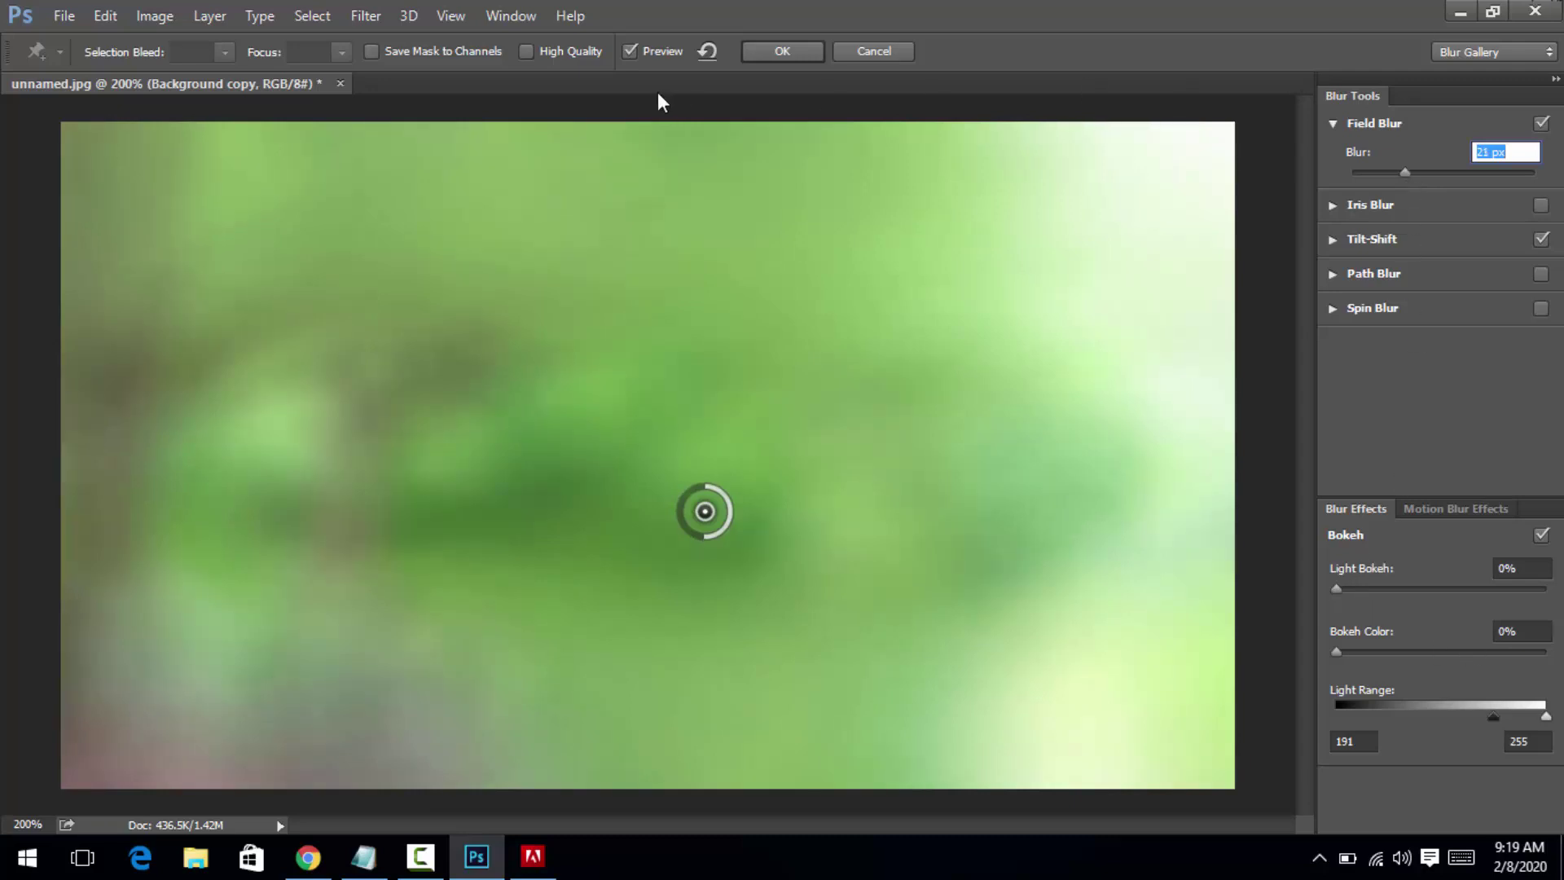
{"action": "left_click", "coordinate": [761, 49]}
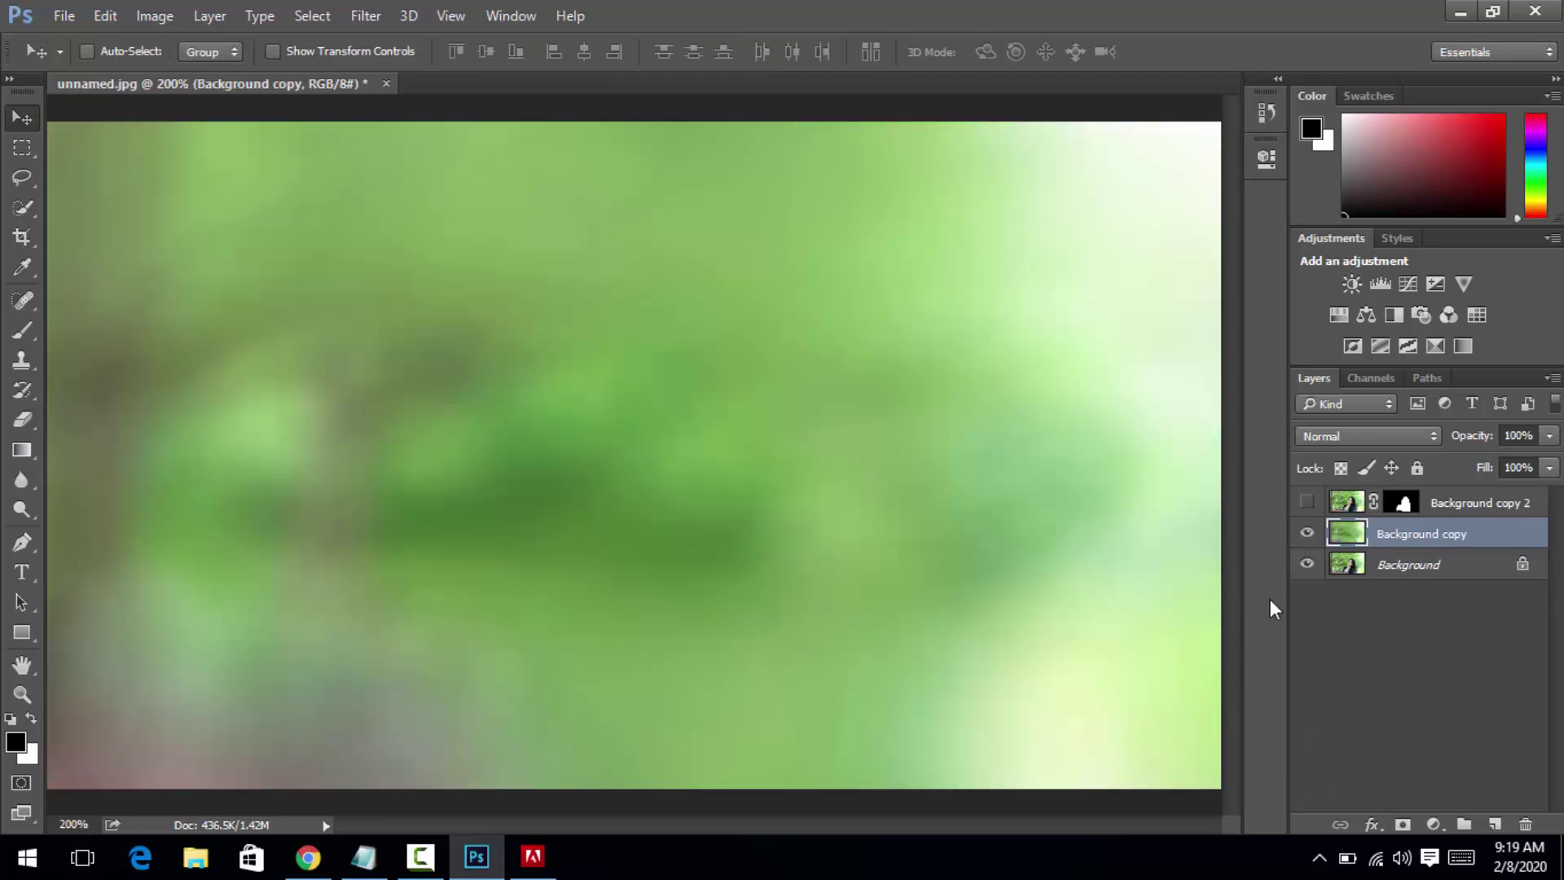
Toggle Background copy 2 on and off to compare, leaving the woman visible
{"action": "left_click", "coordinate": [1308, 503]}
{"action": "left_click", "coordinate": [1308, 503]}
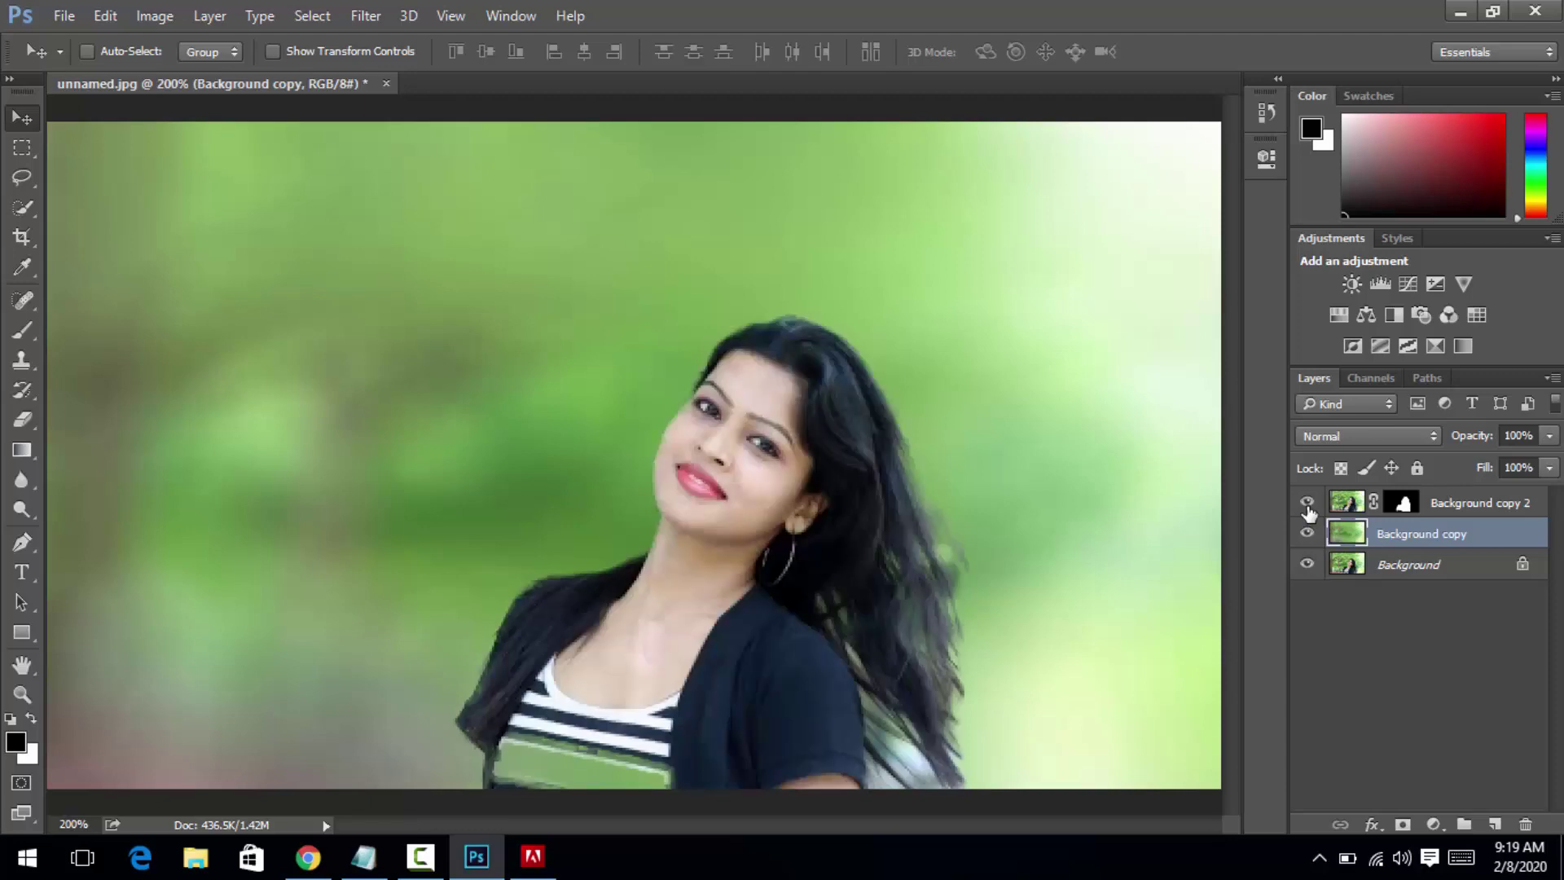
{"action": "left_click", "coordinate": [1308, 504]}
{"action": "left_click", "coordinate": [1308, 504]}
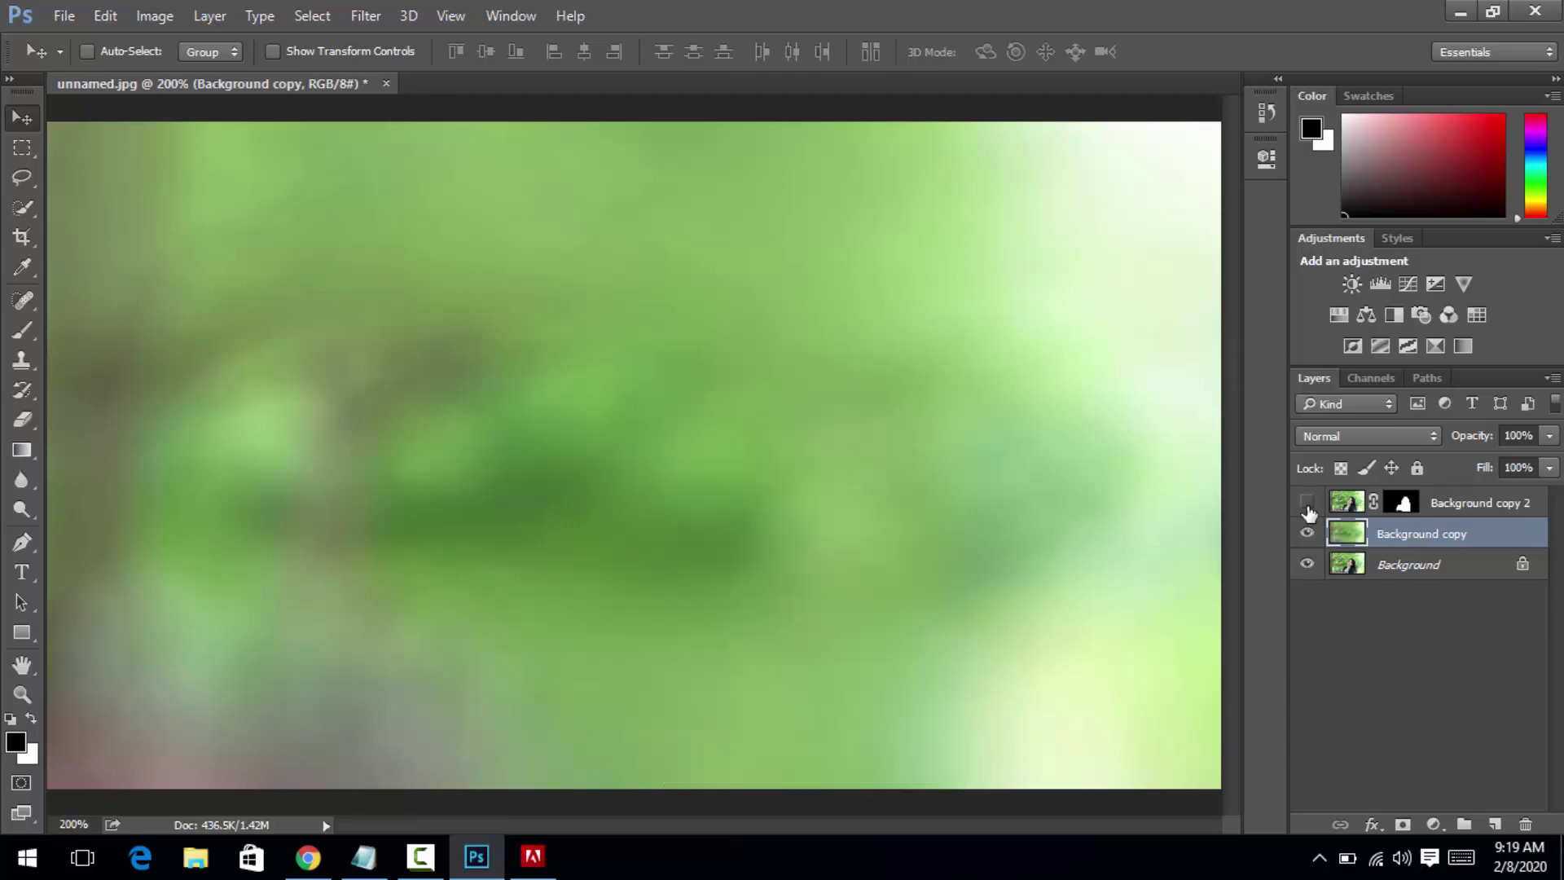
{"action": "left_click", "coordinate": [1308, 504]}
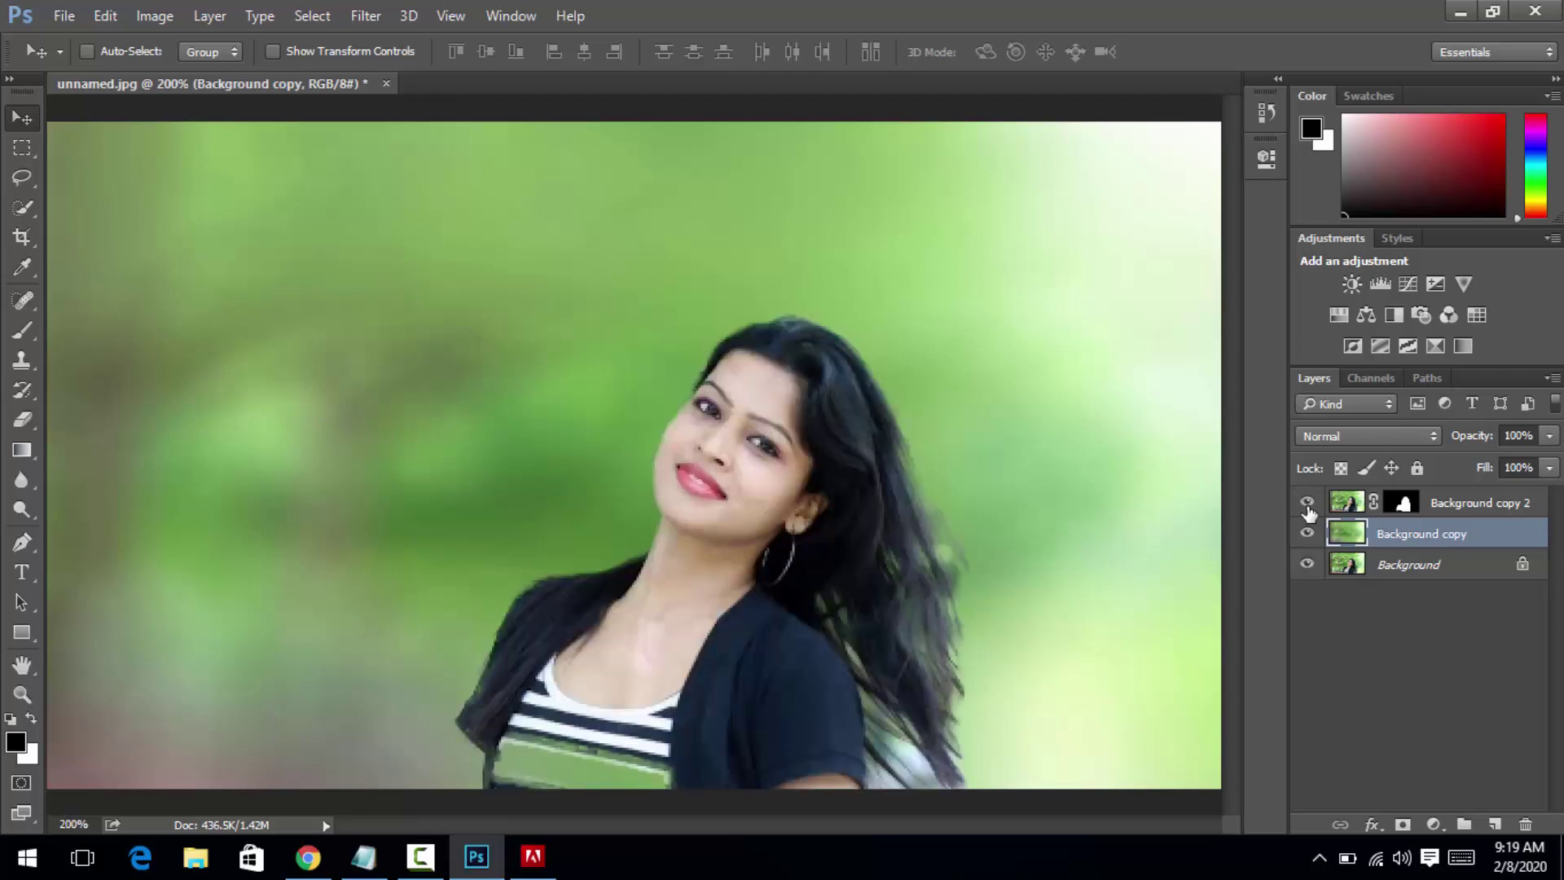